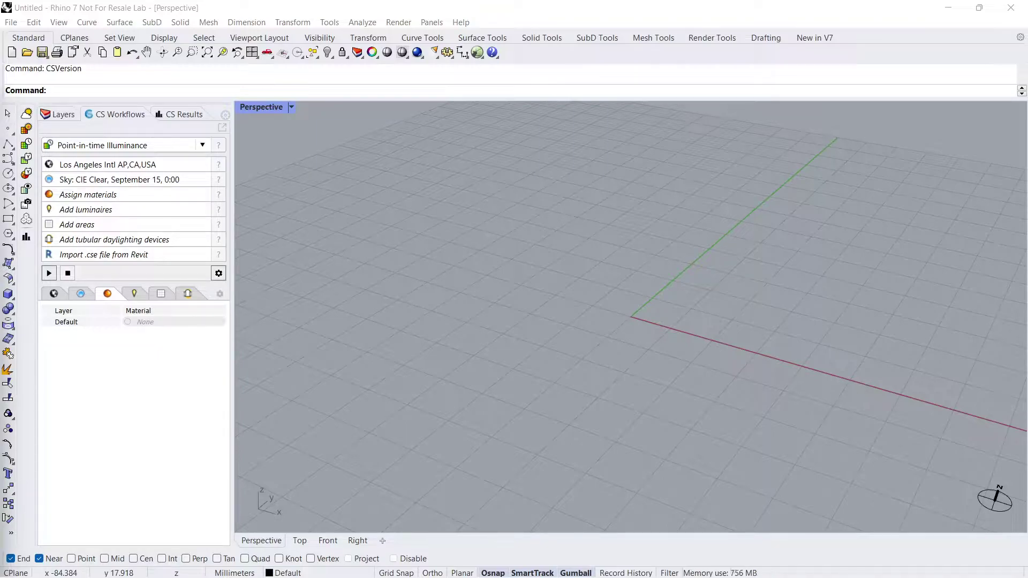
Launch Grasshopper from the Rhino command line by entering 'Gras'.
{"action": "left_click", "coordinate": [385, 93]}
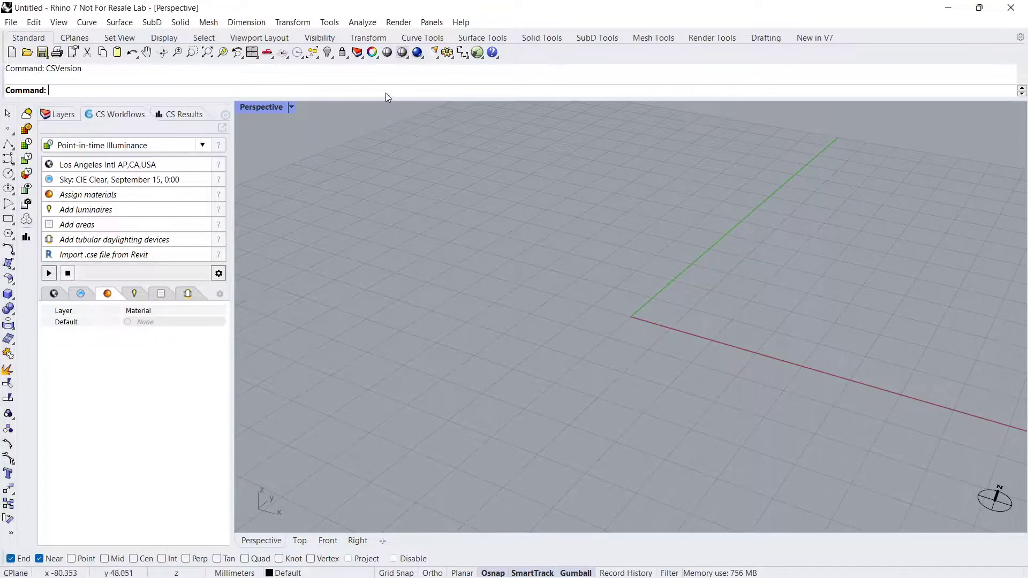
{"action": "type", "text": "Grasshopper"}
{"action": "key", "text": "Return"}
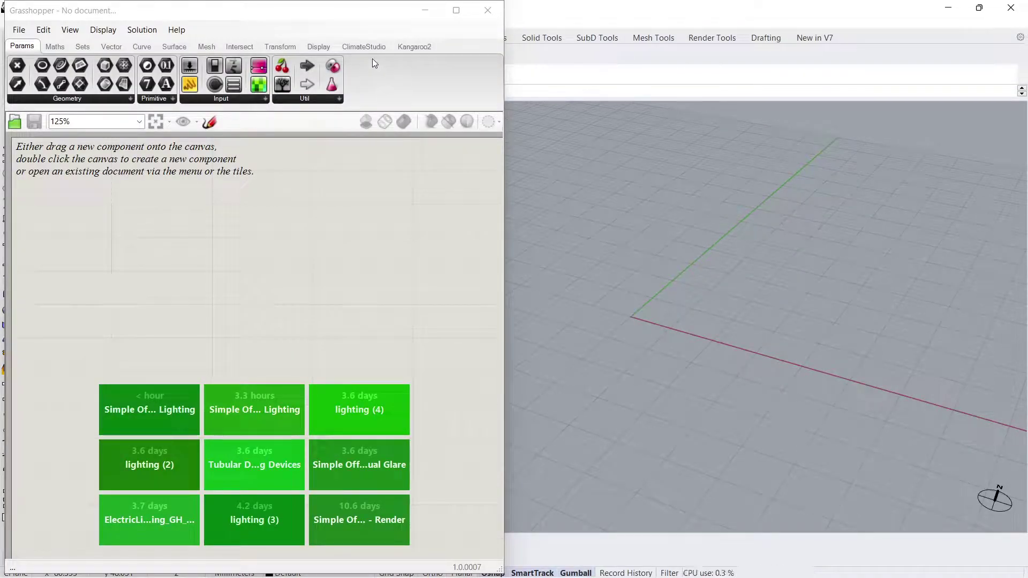
Place a CS Workflow Templates component from the ClimateStudio tab and open its template categories.
{"action": "mouse_move", "coordinate": [365, 47]}
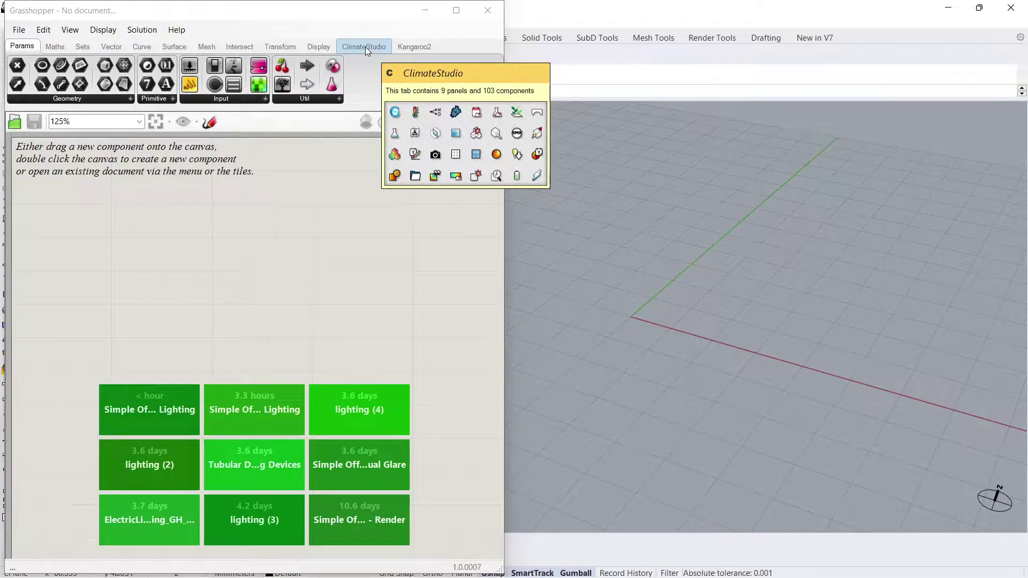
{"action": "left_click", "coordinate": [365, 47]}
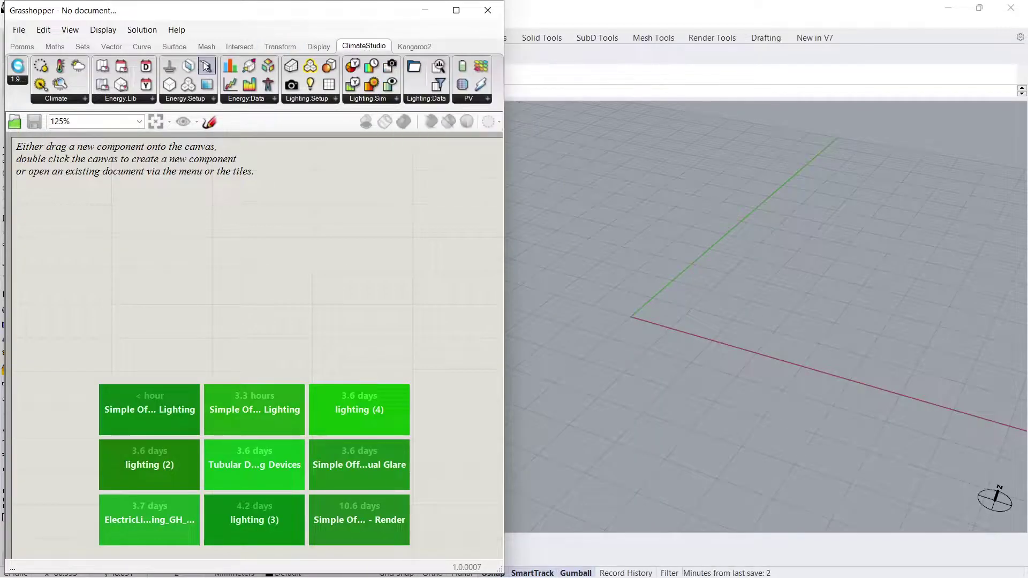
{"action": "left_click", "coordinate": [16, 69]}
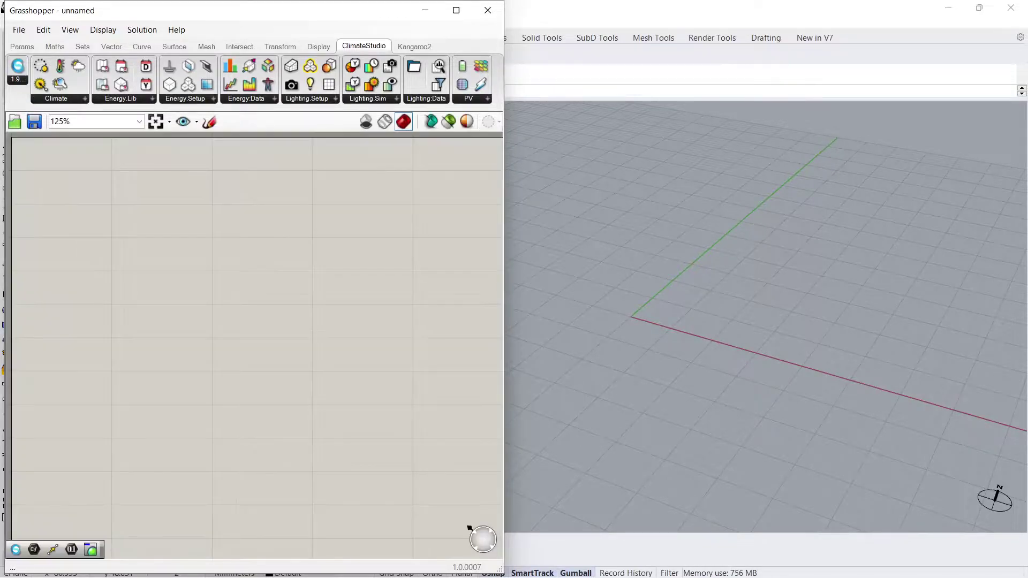
{"action": "left_click", "coordinate": [83, 244]}
{"action": "left_click", "coordinate": [86, 298]}
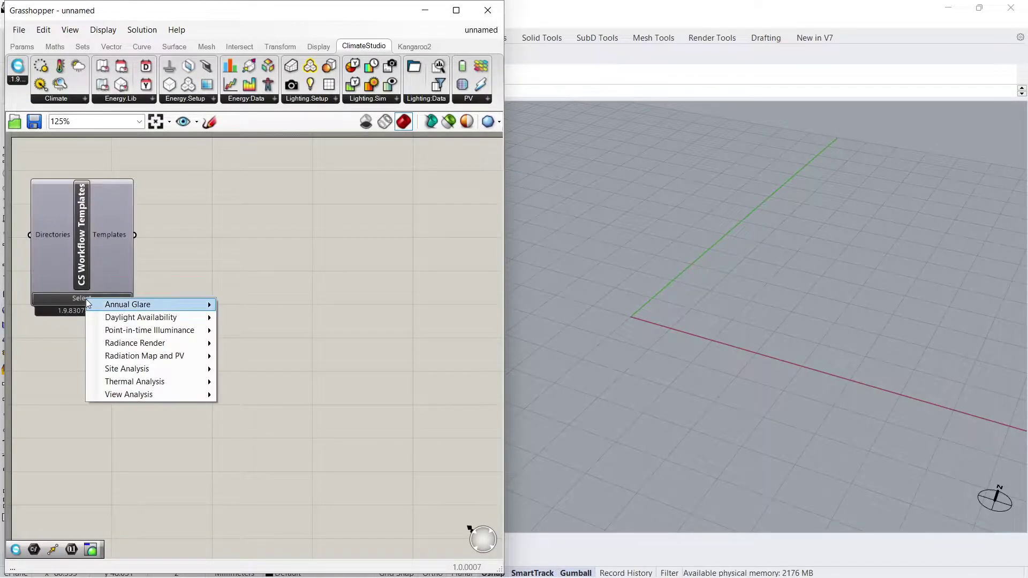
{"action": "mouse_move", "coordinate": [203, 331]}
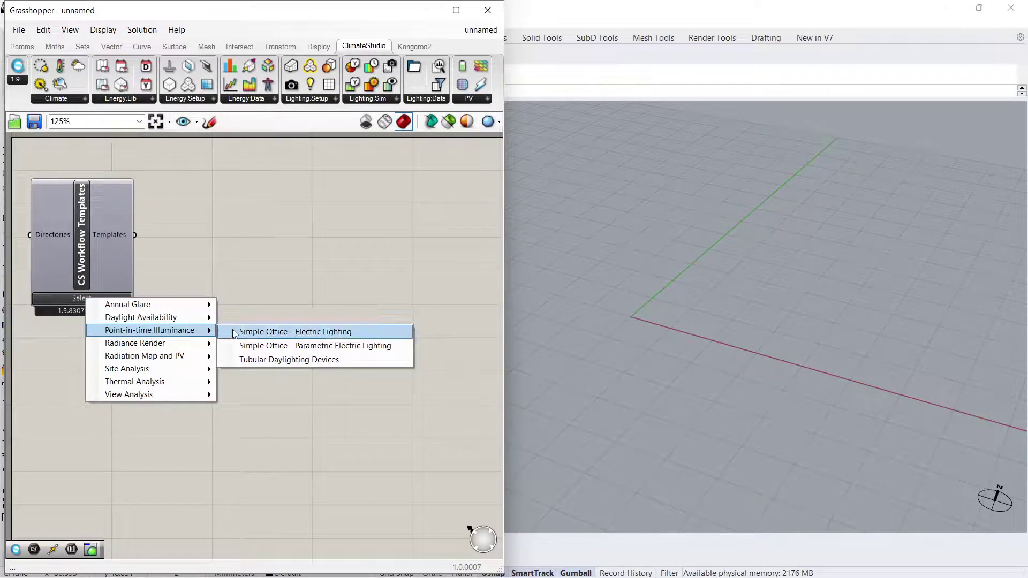
Load the Simple Office - Electric Lighting template and frame its component graph on the canvas.
{"action": "left_click", "coordinate": [360, 332]}
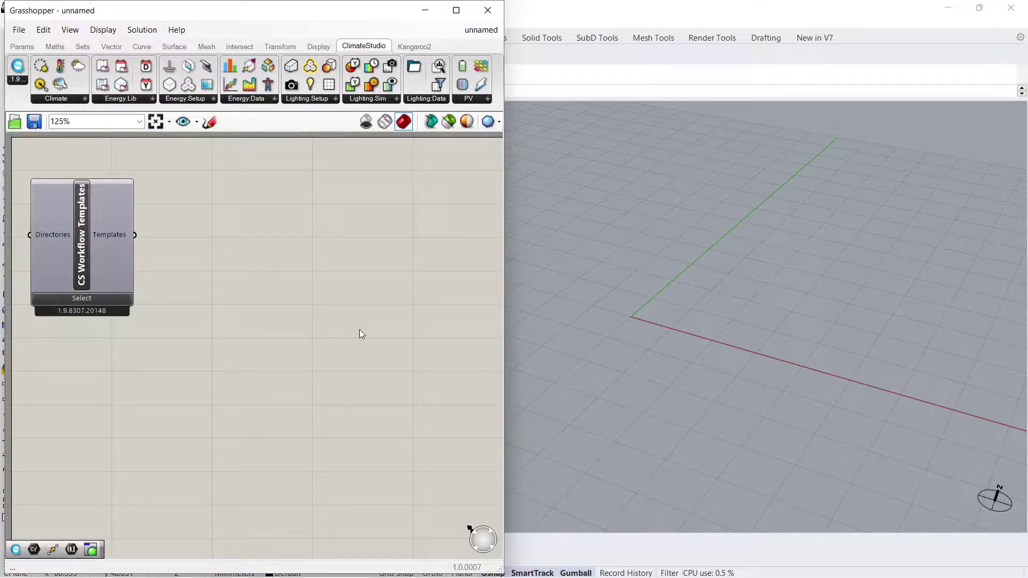
{"action": "scroll", "coordinate": [304, 336], "scroll_direction": "down", "scroll_amount": 5}
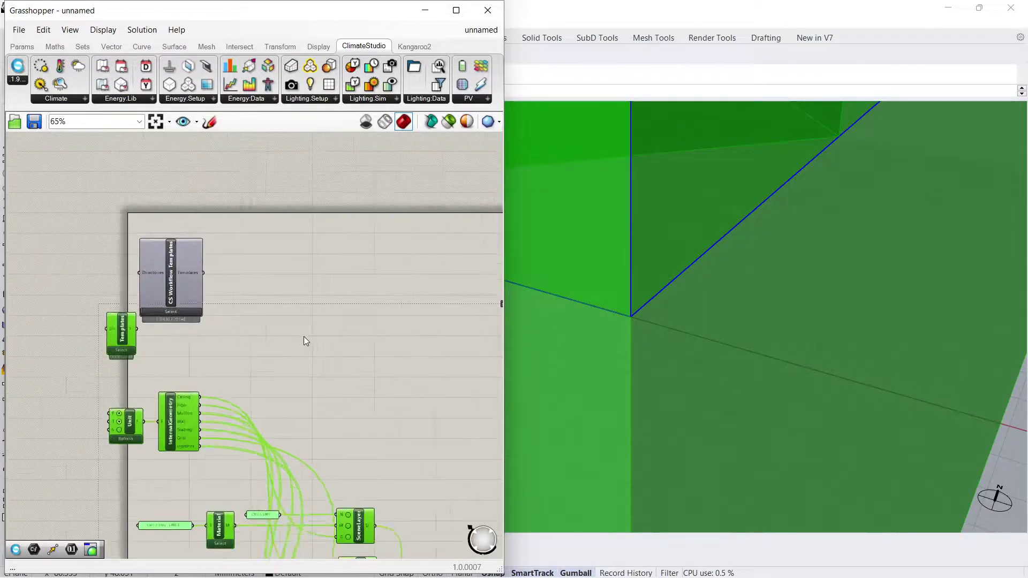
{"action": "left_click", "coordinate": [323, 307]}
{"action": "right_click_drag", "start_coordinate": [381, 375], "coordinate": [262, 216]}
{"action": "right_click_drag", "start_coordinate": [363, 294], "coordinate": [317, 267]}
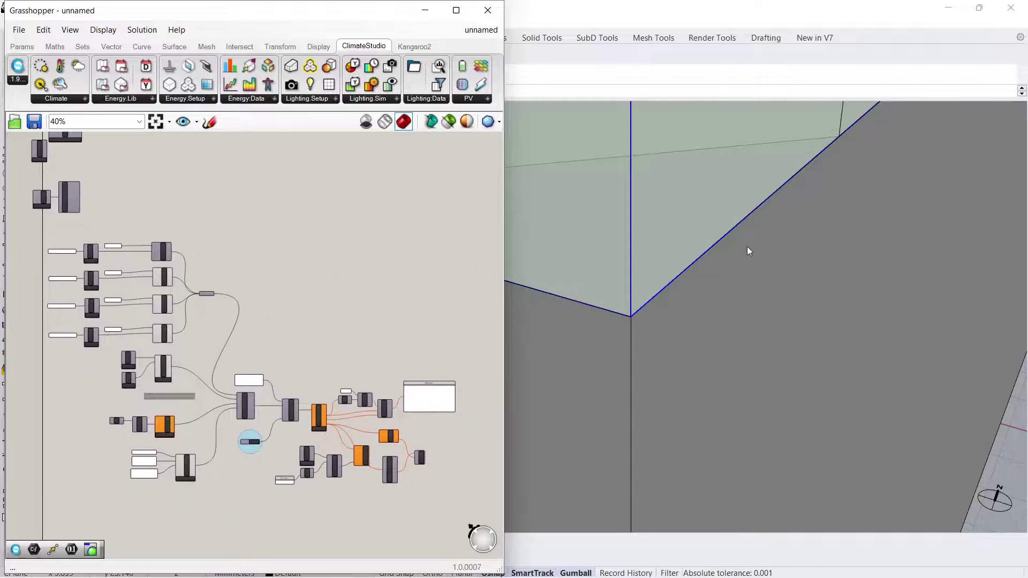
{"action": "scroll", "coordinate": [749, 251], "scroll_direction": "down", "scroll_amount": 10}
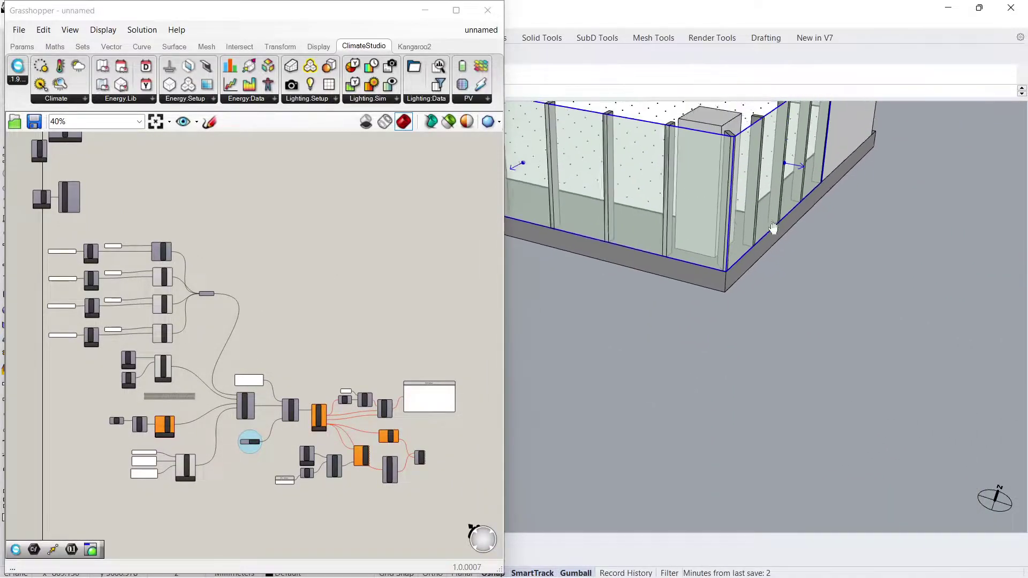
Centre the office room in the Rhino viewport and open the InternalGeometry cluster.
{"action": "right_click_drag", "start_coordinate": [774, 228], "coordinate": [895, 427], "text": "shift"}
{"action": "scroll", "coordinate": [740, 292], "scroll_direction": "down", "scroll_amount": 2}
{"action": "right_click_drag", "start_coordinate": [769, 254], "coordinate": [845, 292], "text": "shift"}
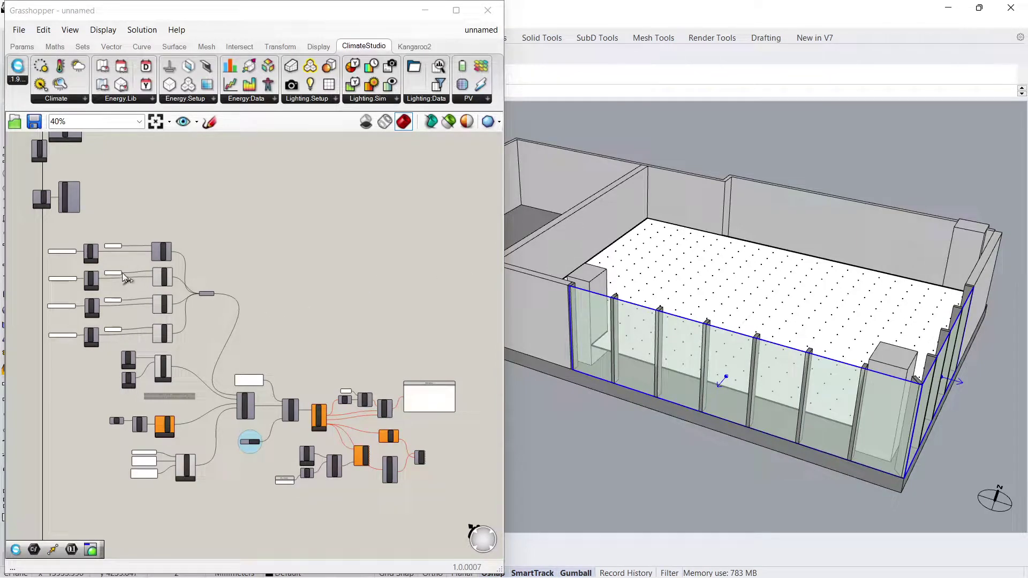
{"action": "scroll", "coordinate": [69, 194], "scroll_direction": "up", "scroll_amount": 5}
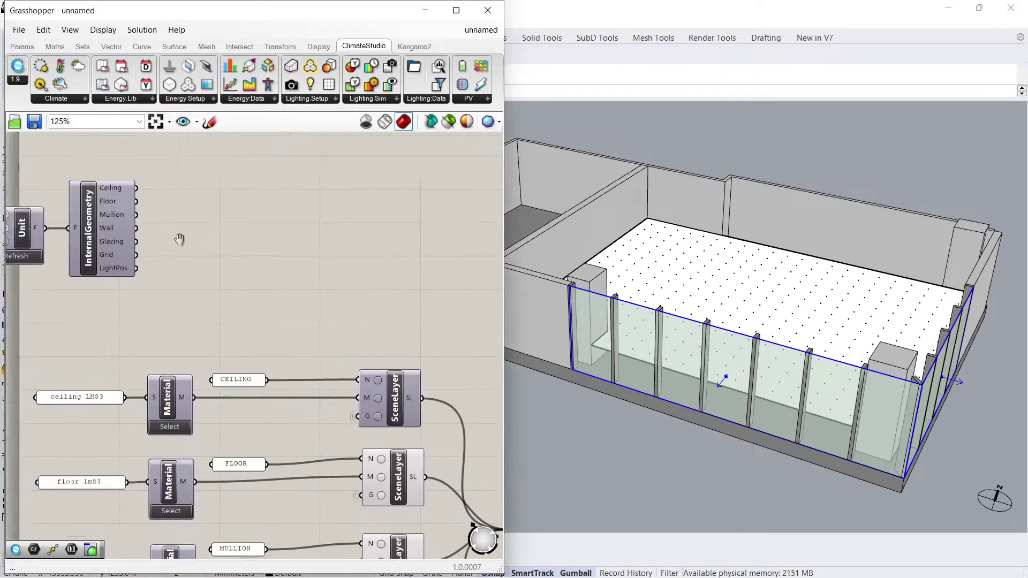
{"action": "double_click", "coordinate": [136, 249]}
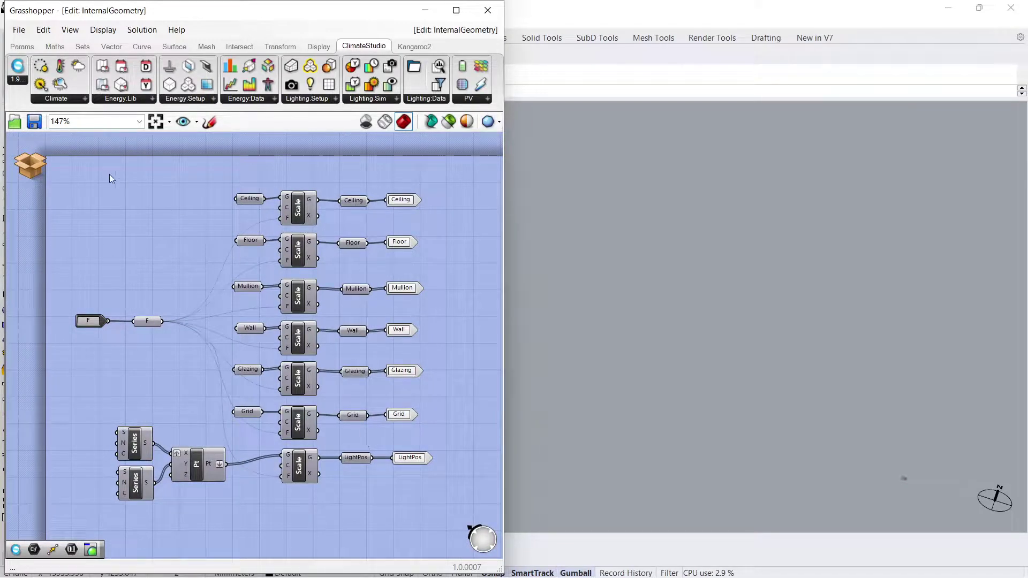
Return to the main definition and inspect the ceiling LM83 panel text without changing it.
{"action": "left_click", "coordinate": [30, 165]}
{"action": "left_click", "coordinate": [62, 197]}
{"action": "left_click", "coordinate": [162, 373]}
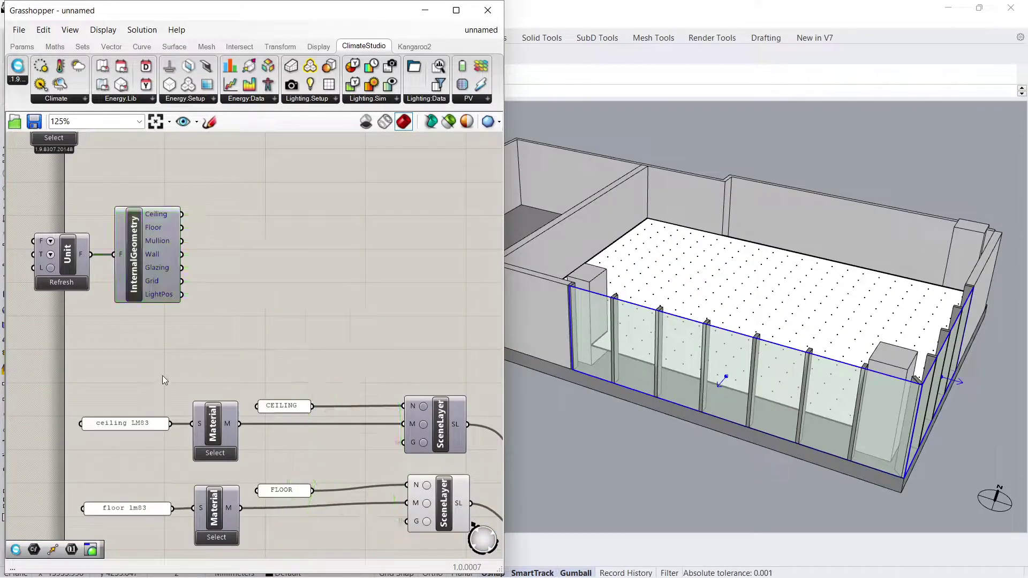
{"action": "right_click_drag", "start_coordinate": [163, 375], "coordinate": [114, 192]}
{"action": "right_click_drag", "start_coordinate": [273, 435], "coordinate": [281, 385]}
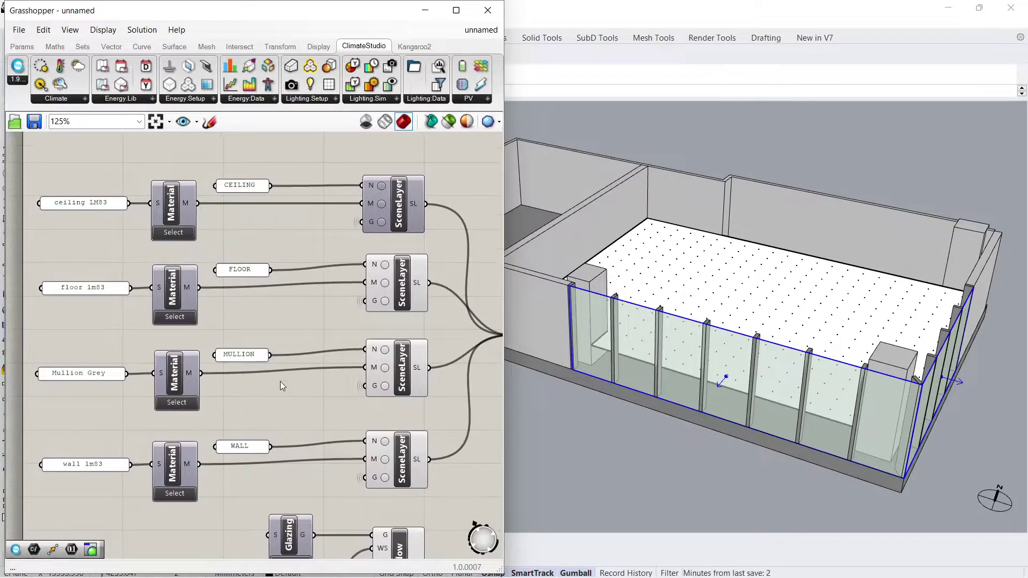
{"action": "double_click", "coordinate": [96, 203]}
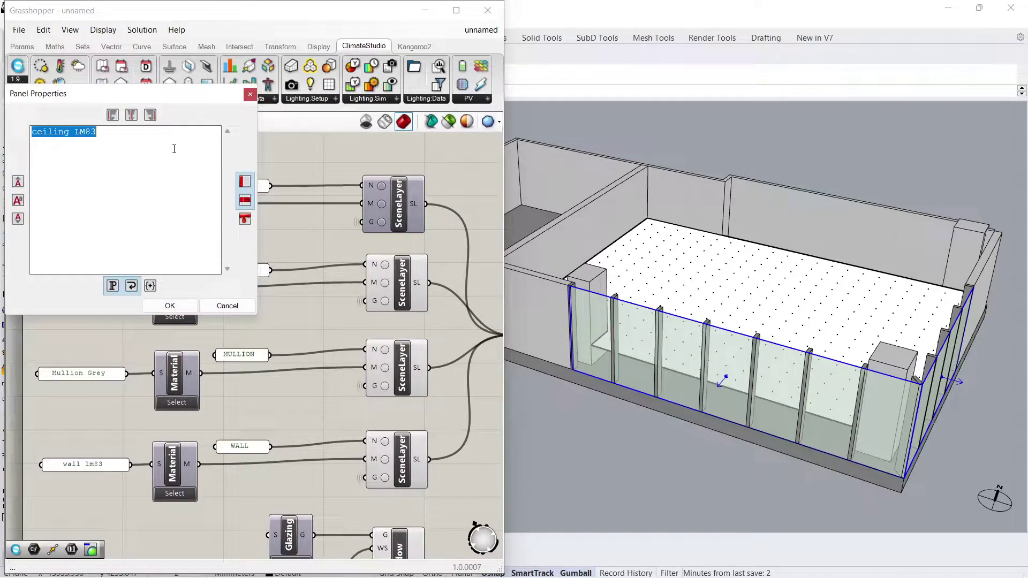
{"action": "left_click", "coordinate": [249, 96]}
Browse the ceiling material library, previewing Asphalt Road and Beige Ceramic Tile, then close it unchanged.
{"action": "left_click", "coordinate": [173, 232]}
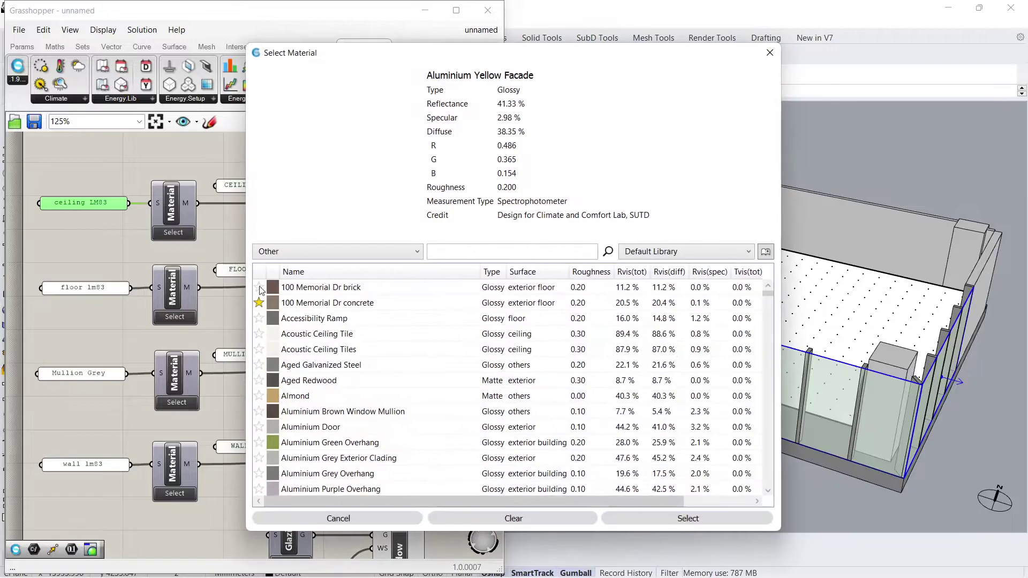
{"action": "scroll", "coordinate": [321, 375], "scroll_direction": "down", "scroll_amount": 6}
{"action": "left_click", "coordinate": [364, 442]}
{"action": "scroll", "coordinate": [364, 445], "scroll_direction": "down", "scroll_amount": 4}
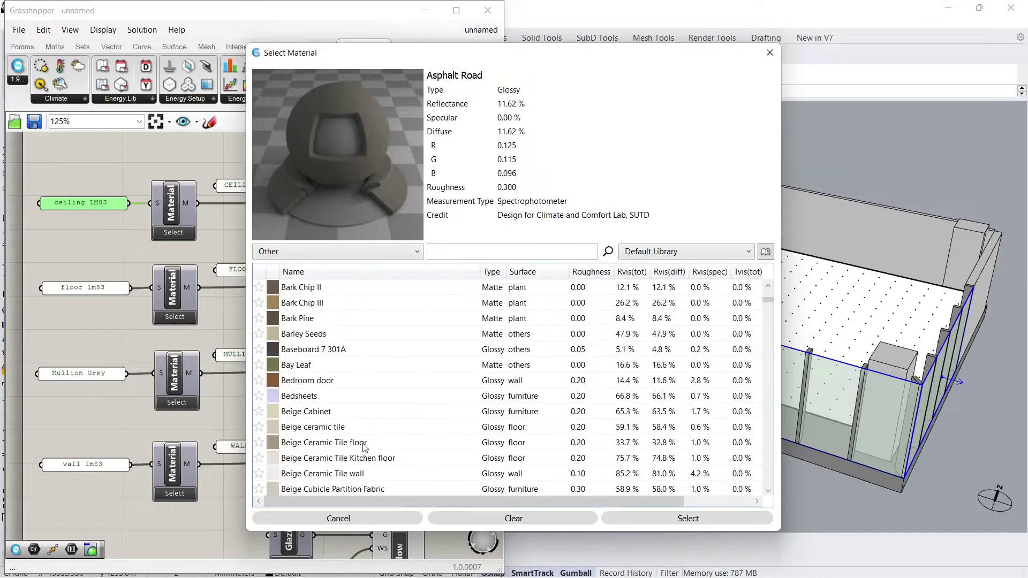
{"action": "left_click", "coordinate": [363, 443]}
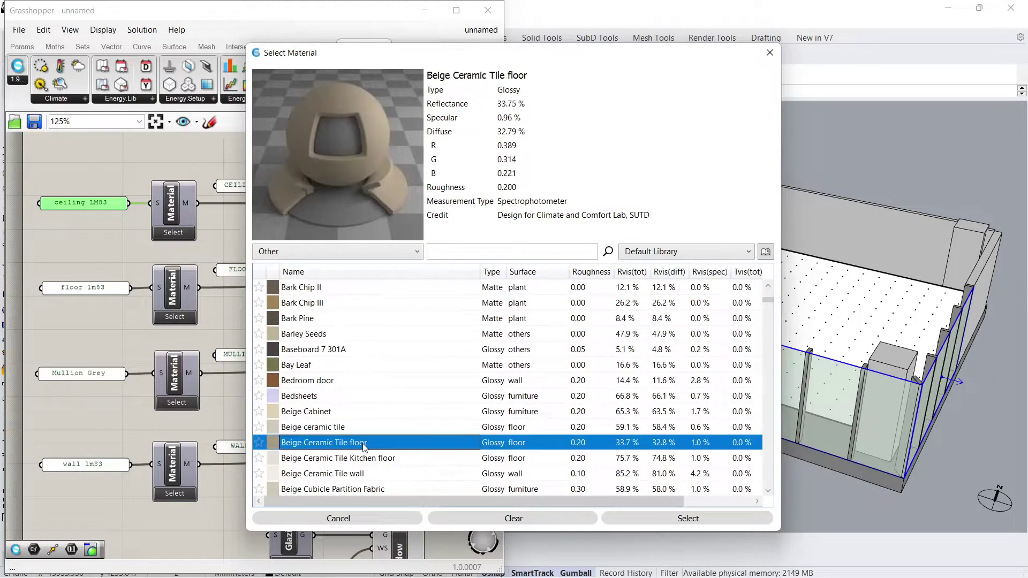
{"action": "left_click", "coordinate": [770, 52]}
{"action": "left_click", "coordinate": [223, 523]}
{"action": "right_click_drag", "start_coordinate": [222, 522], "coordinate": [163, 215]}
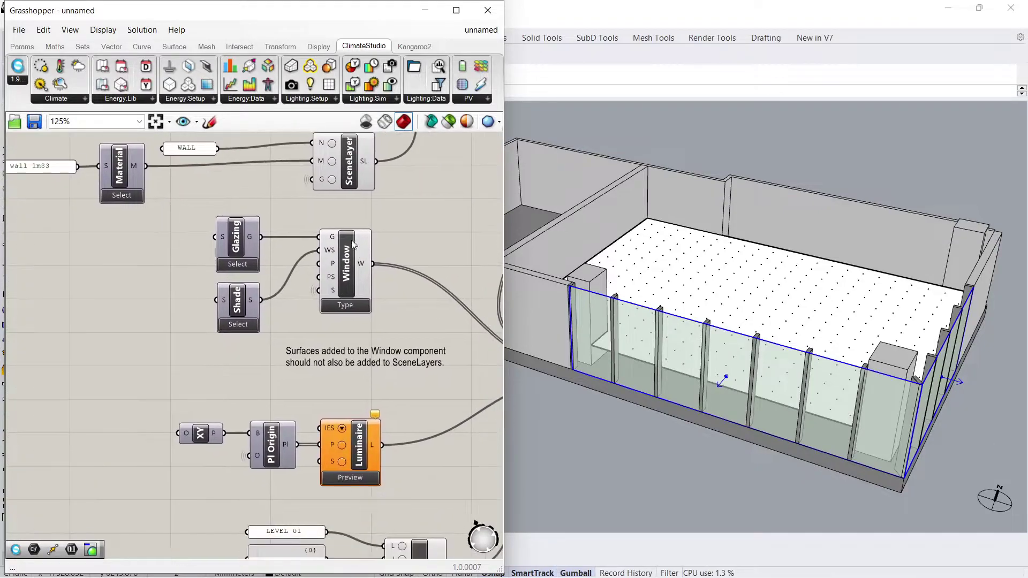
{"action": "right_click_drag", "start_coordinate": [325, 391], "coordinate": [222, 311]}
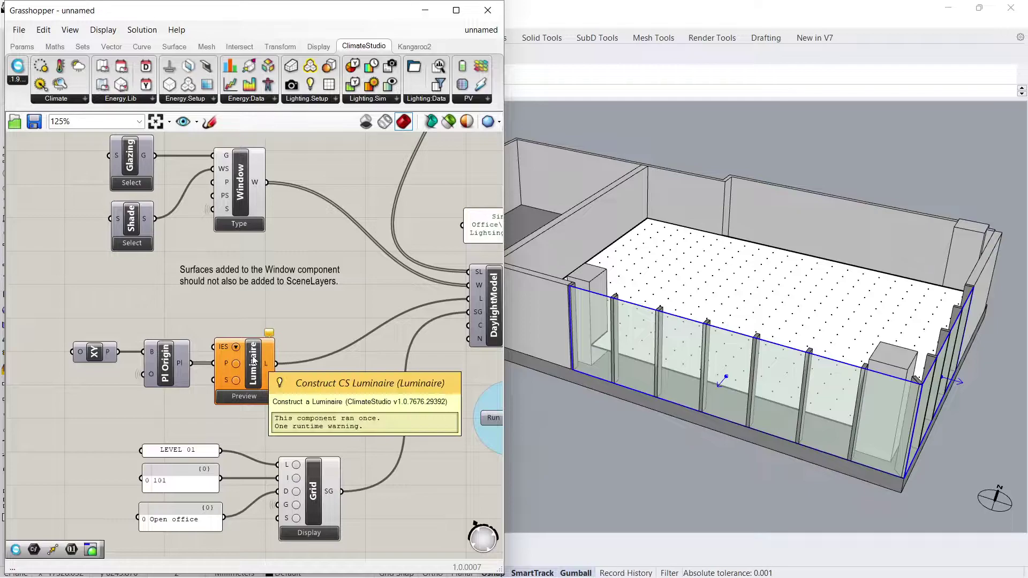
{"action": "left_click", "coordinate": [234, 347]}
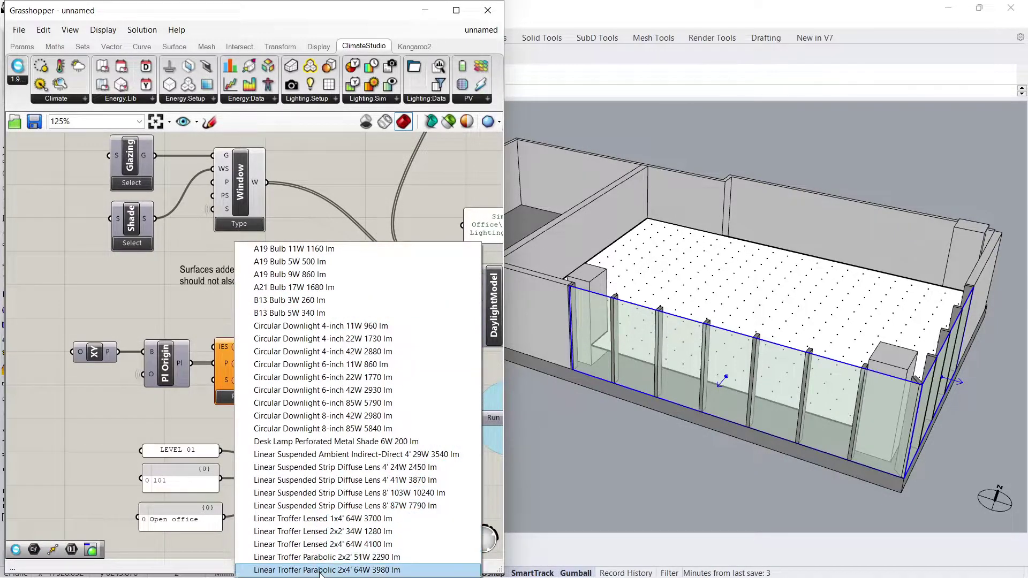
{"action": "left_click", "coordinate": [327, 517]}
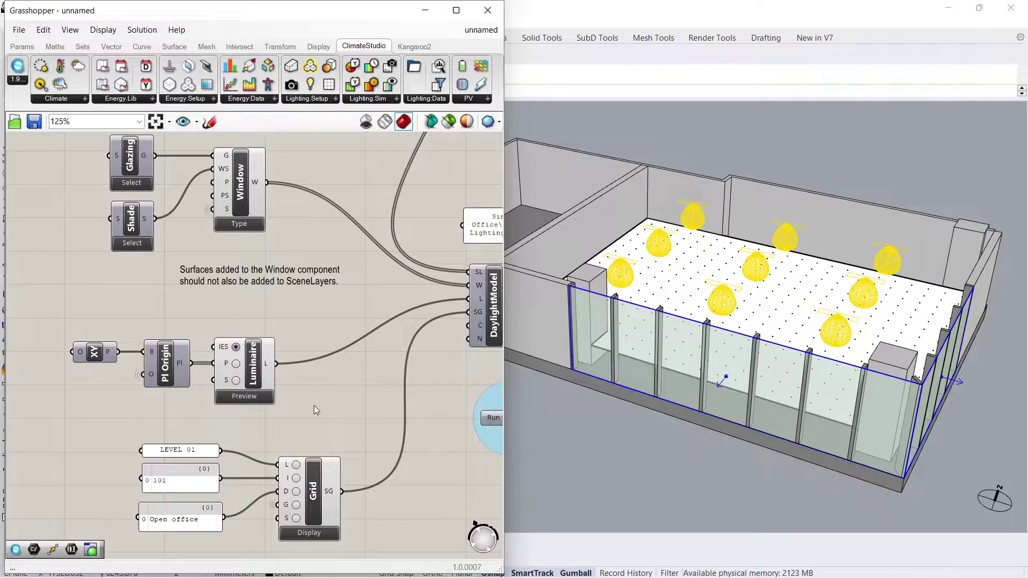
{"action": "double_click", "coordinate": [191, 310]}
{"action": "type", "text": "file"}
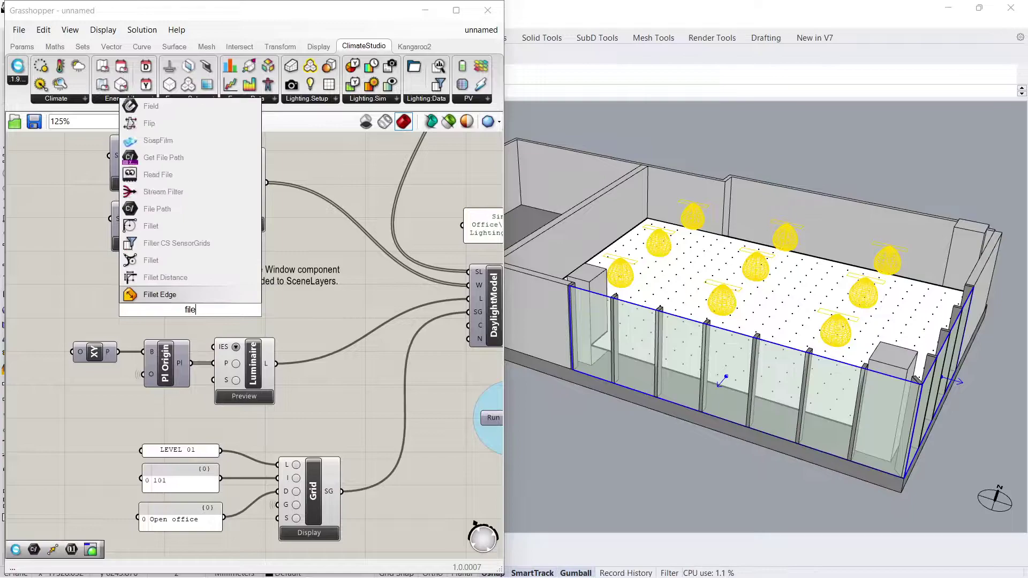
{"action": "left_click", "coordinate": [175, 277]}
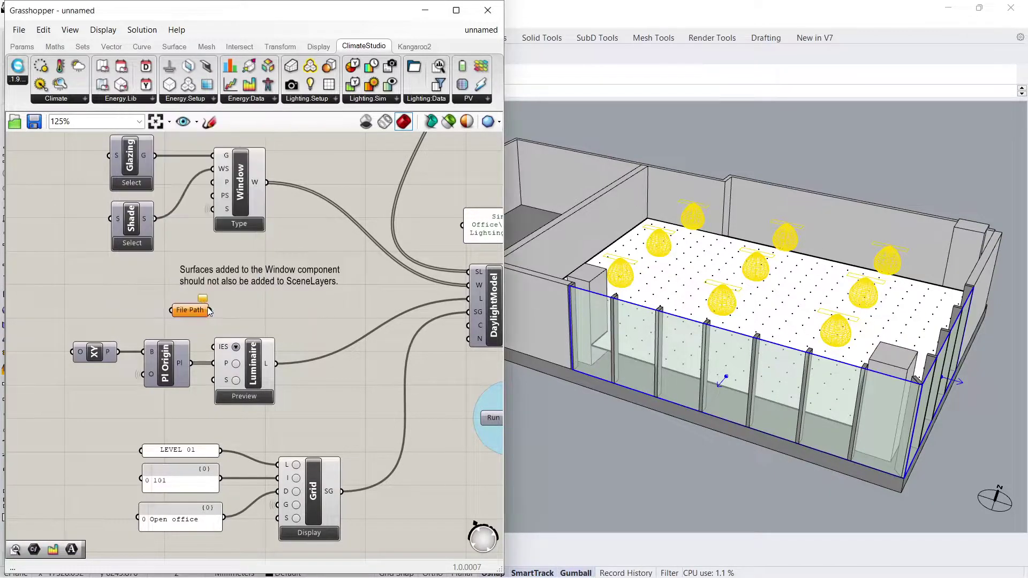
{"action": "left_click_drag", "start_coordinate": [210, 333], "coordinate": [197, 315]}
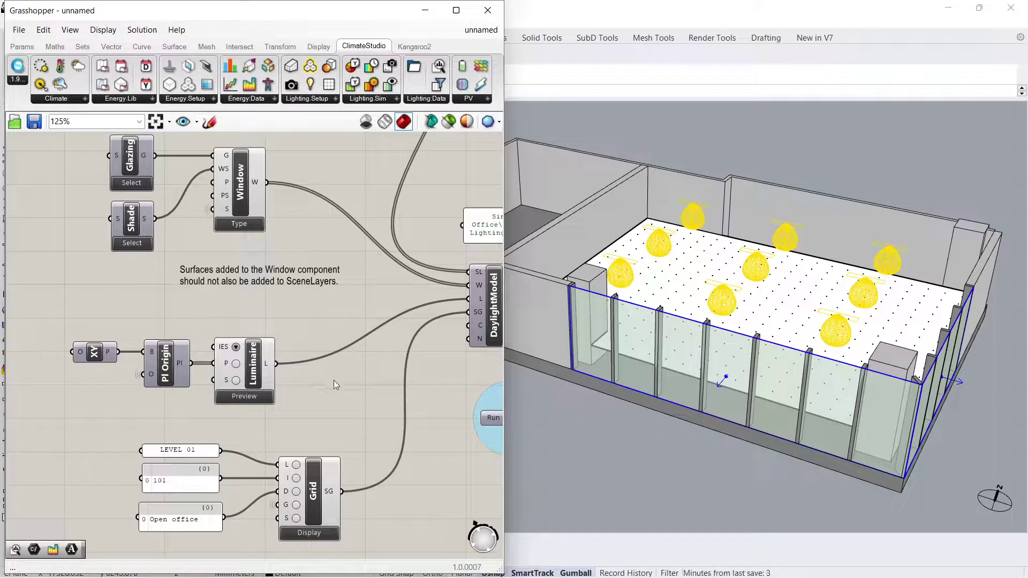
{"action": "right_click_drag", "start_coordinate": [348, 427], "coordinate": [333, 290]}
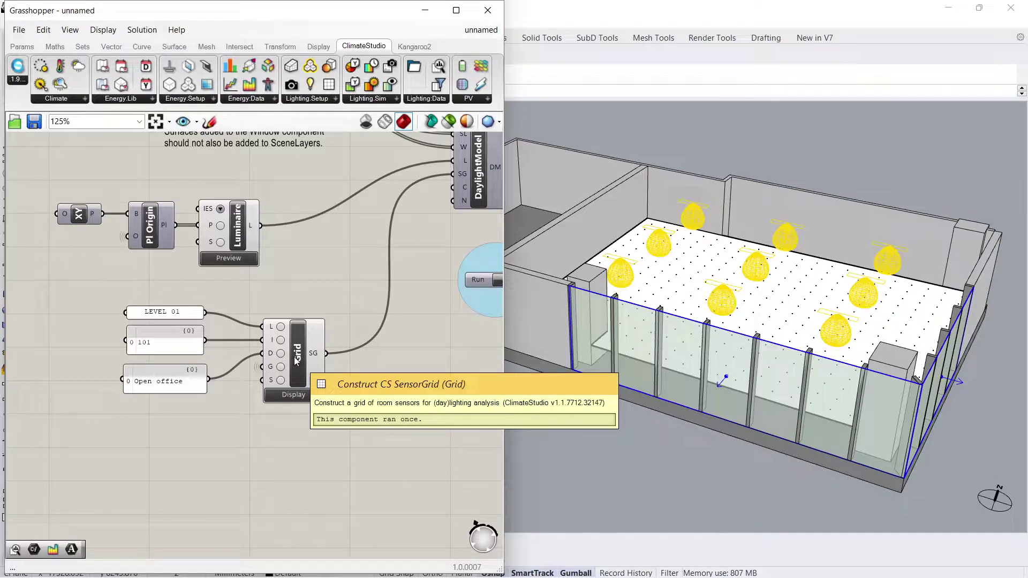
Pan and zoom the canvas to the DaylightModel output and CSR result components.
{"action": "scroll", "coordinate": [329, 290], "scroll_direction": "down", "scroll_amount": 1}
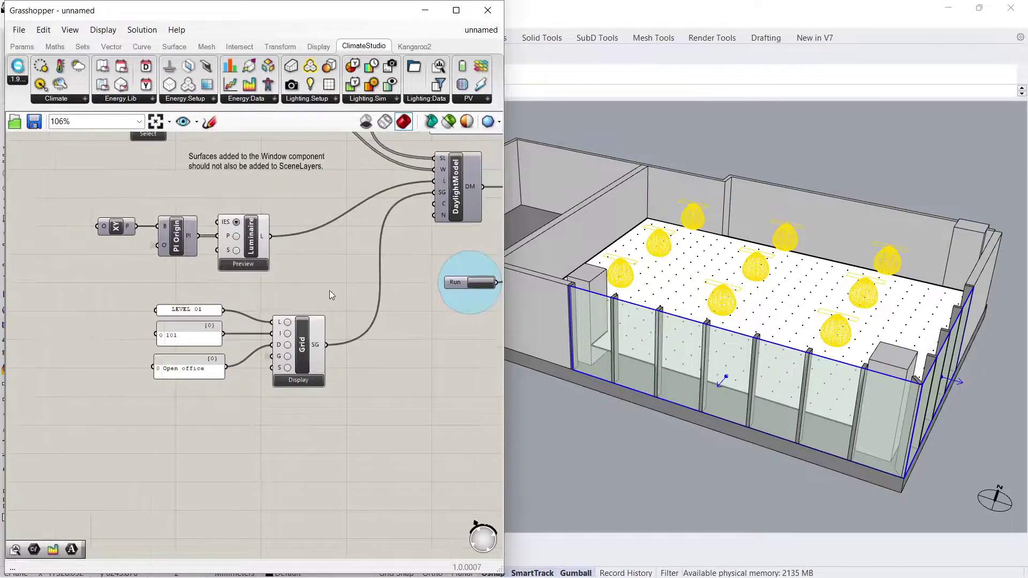
{"action": "right_click_drag", "start_coordinate": [341, 242], "coordinate": [216, 381]}
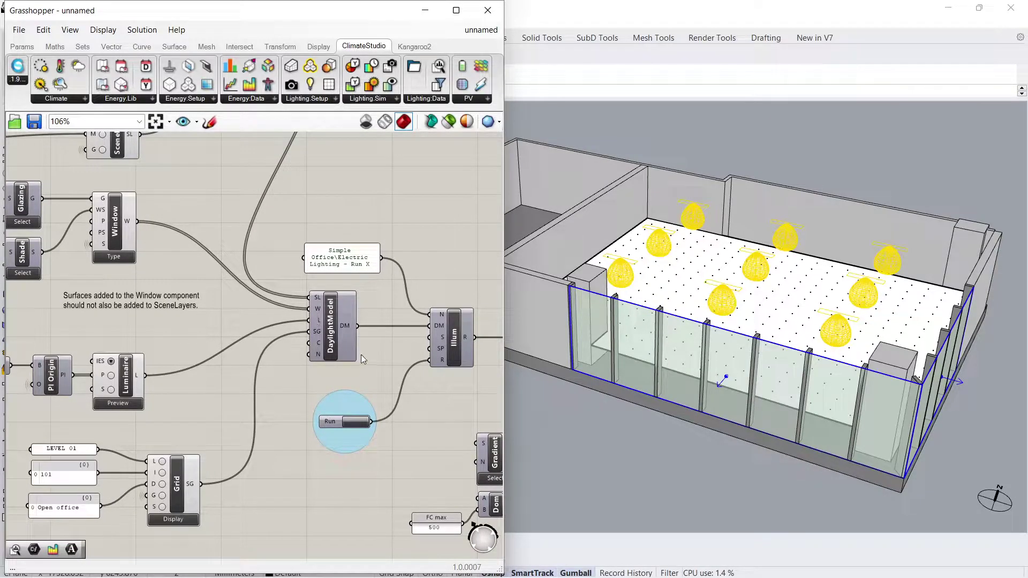
{"action": "right_click_drag", "start_coordinate": [361, 354], "coordinate": [234, 330]}
{"action": "scroll", "coordinate": [239, 329], "scroll_direction": "up", "scroll_amount": 2}
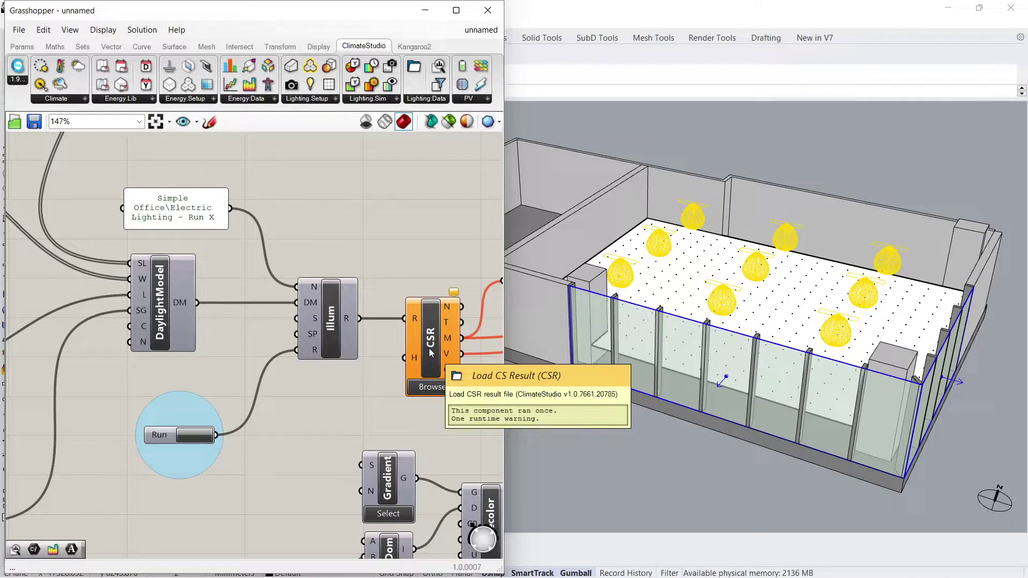
Change the run name from 'Run X' to 'Run A' and start the Illum simulation.
{"action": "double_click", "coordinate": [212, 217]}
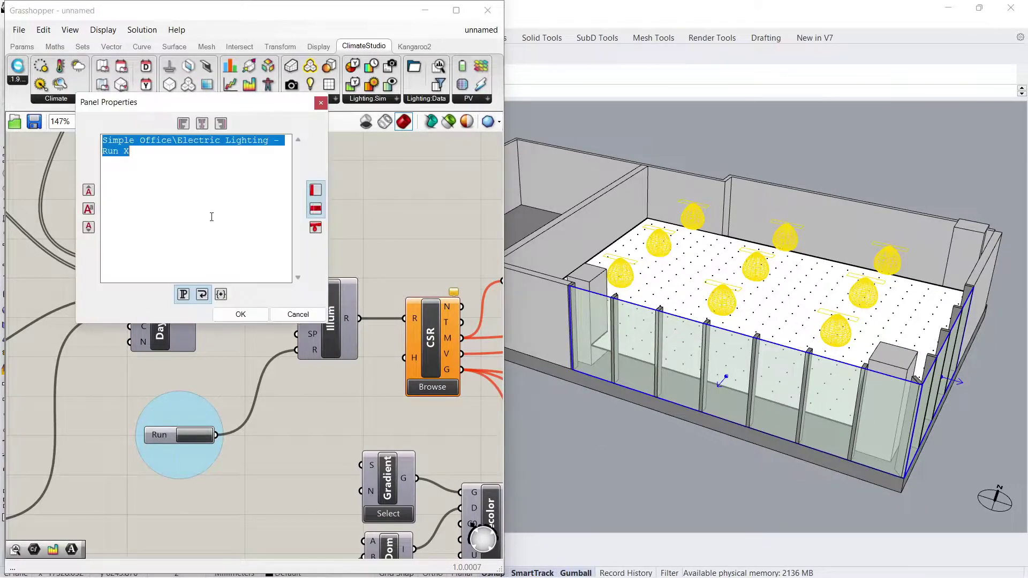
{"action": "left_click", "coordinate": [136, 164]}
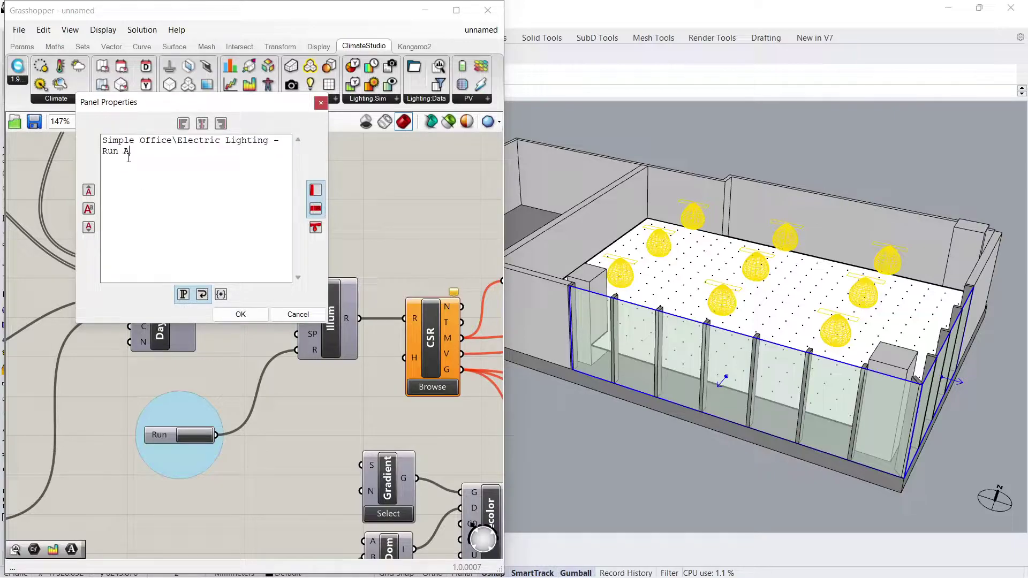
{"action": "left_click", "coordinate": [234, 319]}
{"action": "left_click", "coordinate": [196, 433]}
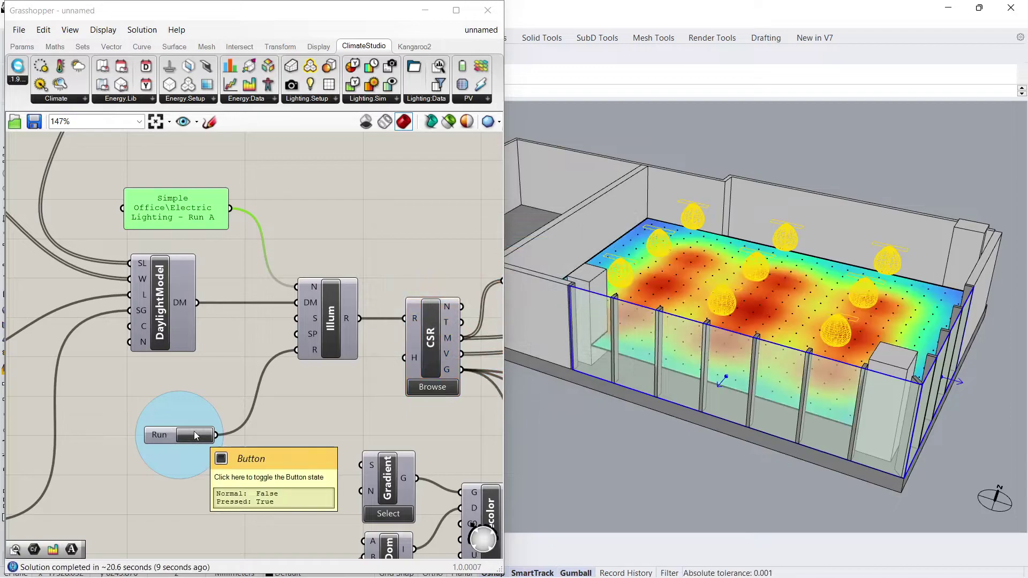
Zoom in on the Metrics panel showing mean 278.3676 lux and median 306.0316 lux.
{"action": "scroll", "coordinate": [194, 435], "scroll_direction": "down", "scroll_amount": 4}
{"action": "right_click_drag", "start_coordinate": [383, 494], "coordinate": [183, 444]}
{"action": "scroll", "coordinate": [317, 281], "scroll_direction": "up", "scroll_amount": 4}
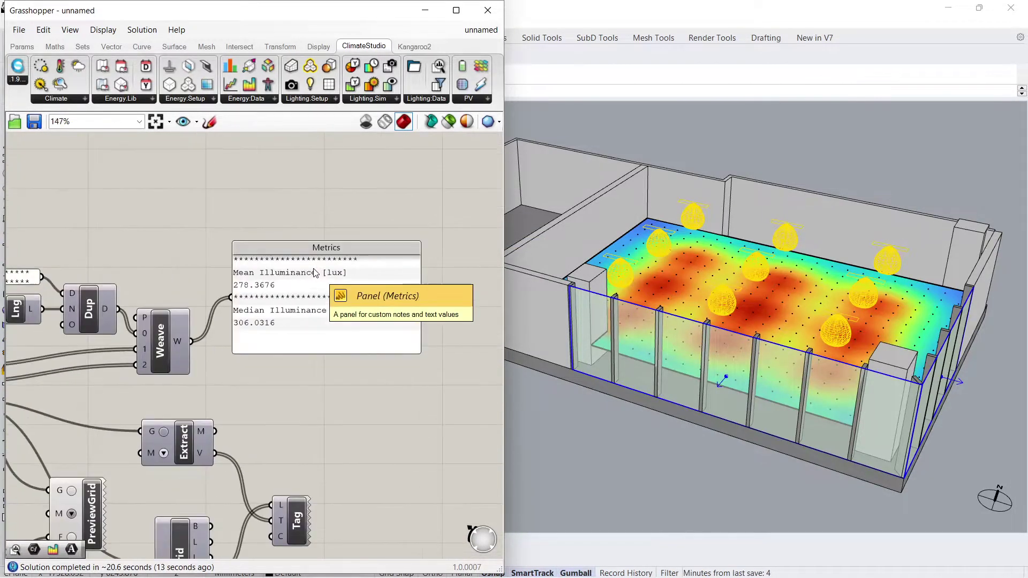
{"action": "scroll", "coordinate": [316, 276], "scroll_direction": "up", "scroll_amount": 1}
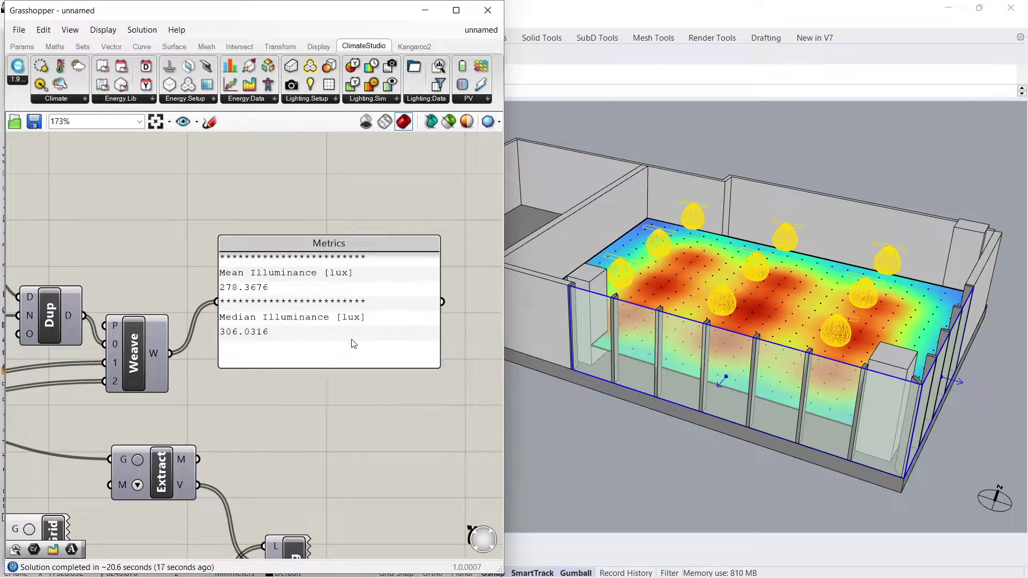
{"action": "right_click_drag", "start_coordinate": [871, 383], "coordinate": [947, 443]}
{"action": "scroll", "coordinate": [796, 238], "scroll_direction": "up", "scroll_amount": 2}
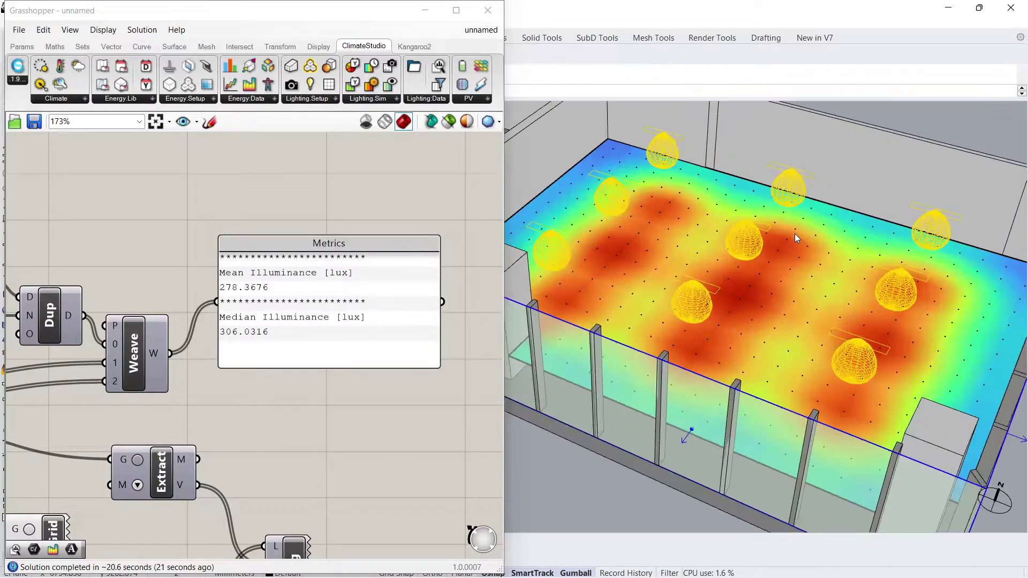
{"action": "scroll", "coordinate": [732, 239], "scroll_direction": "down", "scroll_amount": 2}
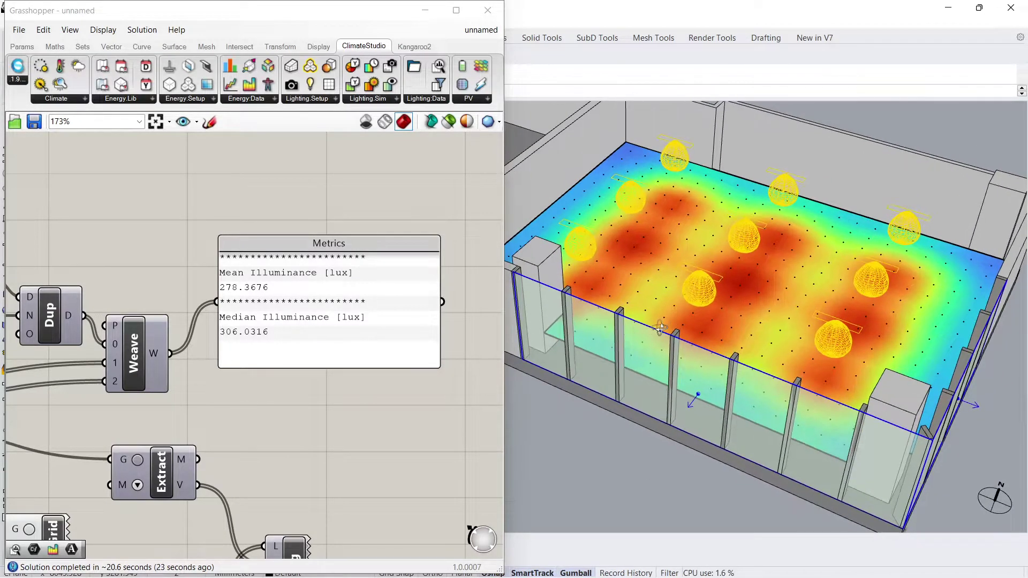
{"action": "scroll", "coordinate": [263, 419], "scroll_direction": "down", "scroll_amount": 2}
{"action": "right_click_drag", "start_coordinate": [263, 420], "coordinate": [382, 310]}
{"action": "right_click_drag", "start_coordinate": [217, 474], "coordinate": [264, 458]}
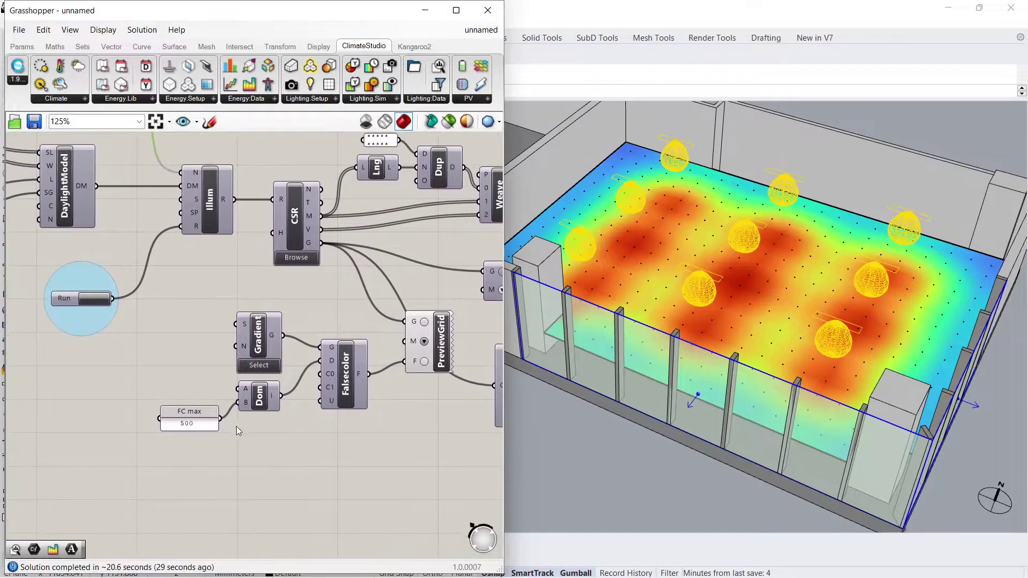
{"action": "double_click", "coordinate": [192, 427]}
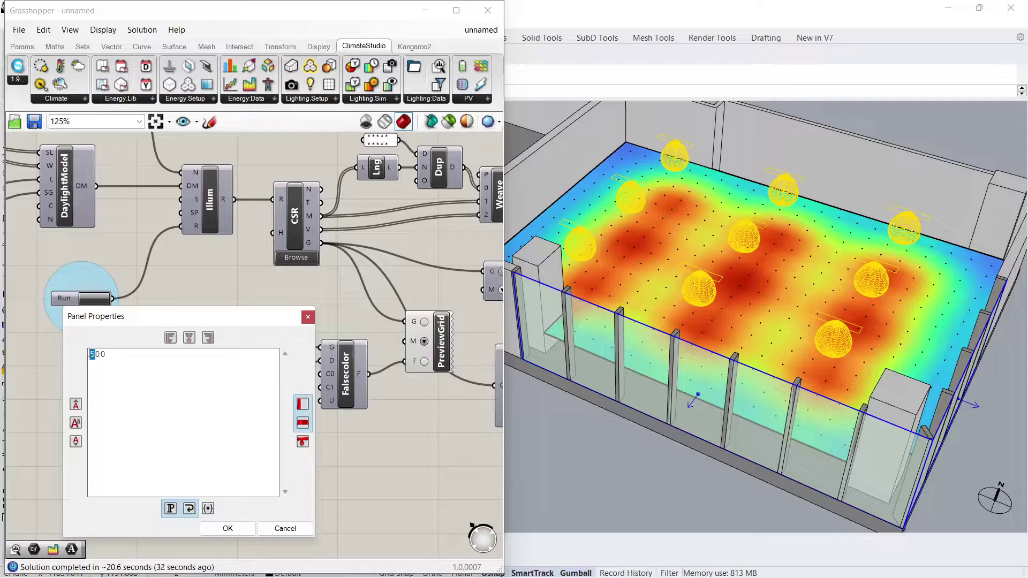
{"action": "type", "text": "6"}
{"action": "left_click", "coordinate": [227, 528]}
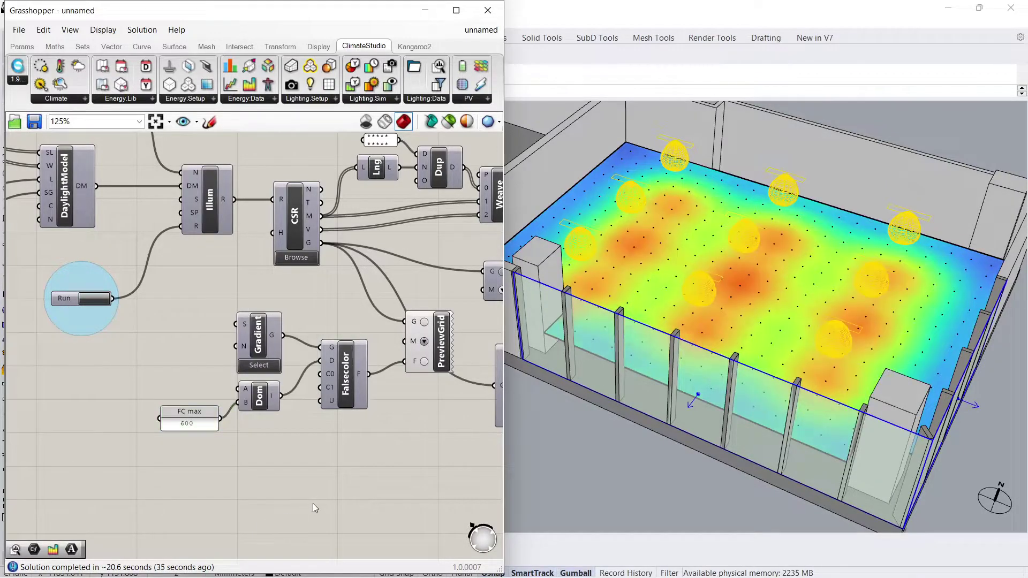
{"action": "double_click", "coordinate": [185, 423]}
{"action": "left_click_drag", "start_coordinate": [91, 353], "coordinate": [85, 354]}
{"action": "type", "text": "500"}
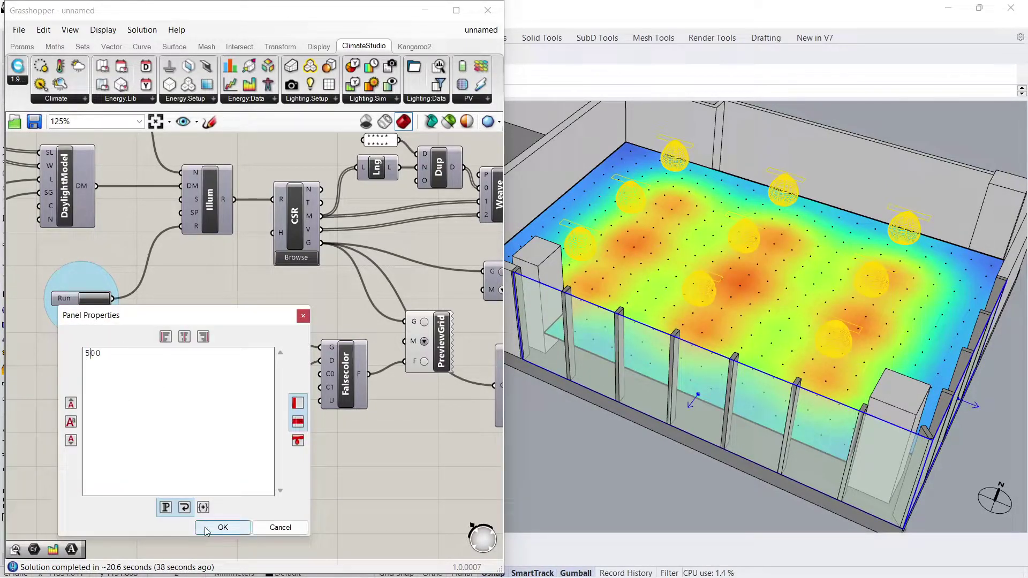
{"action": "left_click", "coordinate": [206, 529]}
{"action": "left_click", "coordinate": [257, 365]}
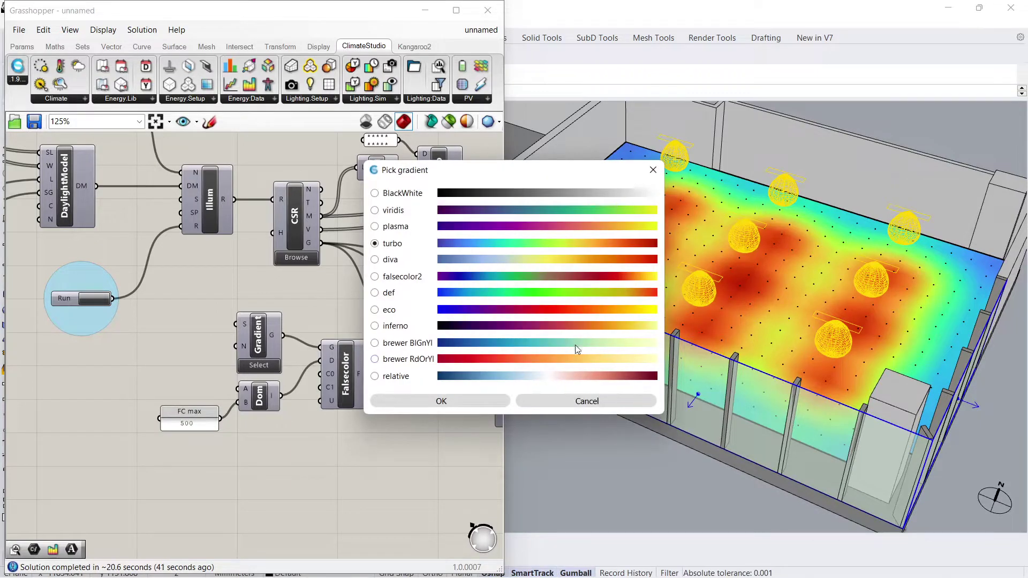
{"action": "left_click", "coordinate": [652, 170]}
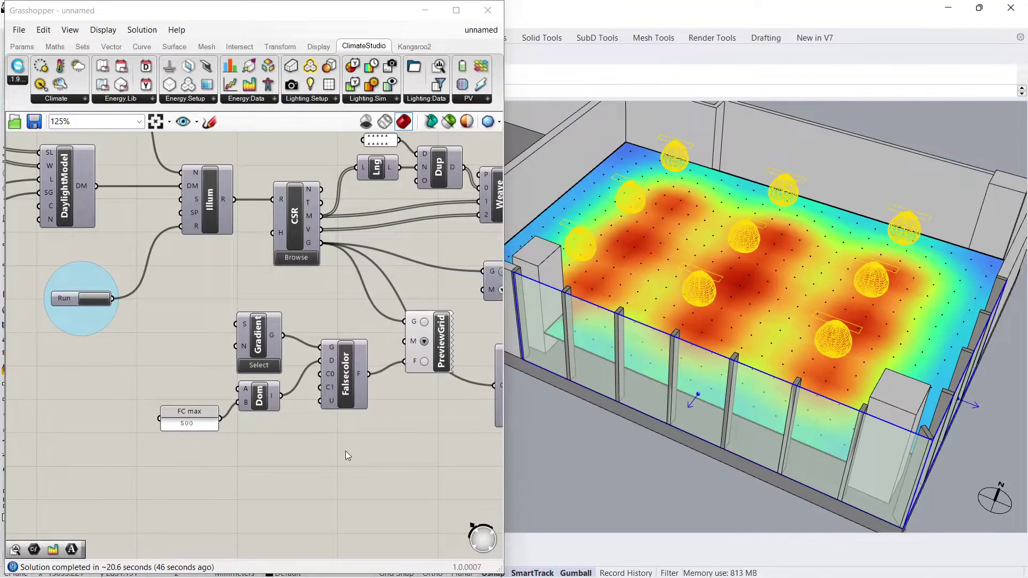
Enable Preview on the Tag component so each sensor shows its lux value.
{"action": "scroll", "coordinate": [345, 451], "scroll_direction": "down", "scroll_amount": 1}
{"action": "right_click_drag", "start_coordinate": [428, 465], "coordinate": [157, 445]}
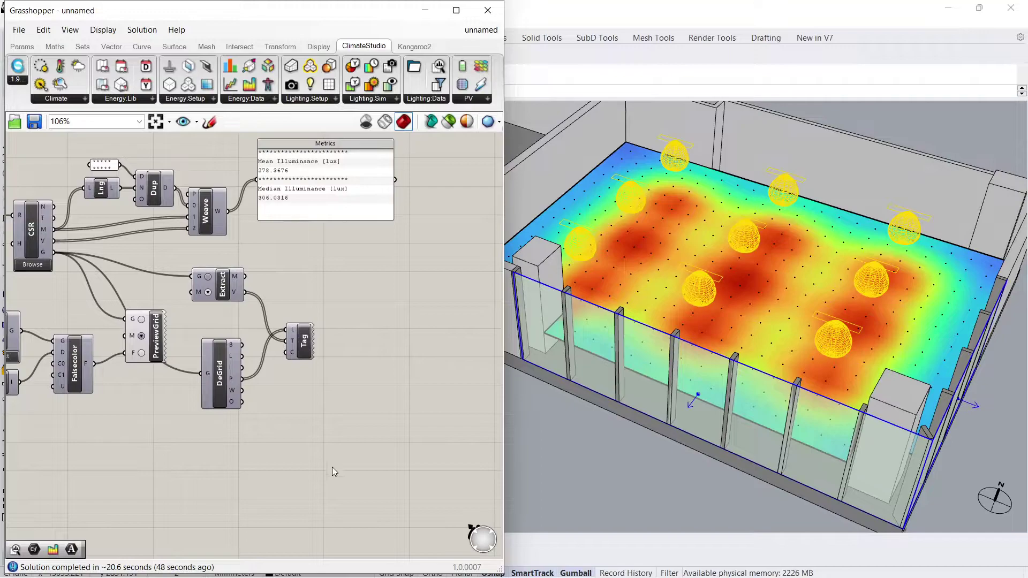
{"action": "right_click_drag", "start_coordinate": [332, 467], "coordinate": [346, 493]}
{"action": "left_click_drag", "start_coordinate": [368, 448], "coordinate": [197, 277]}
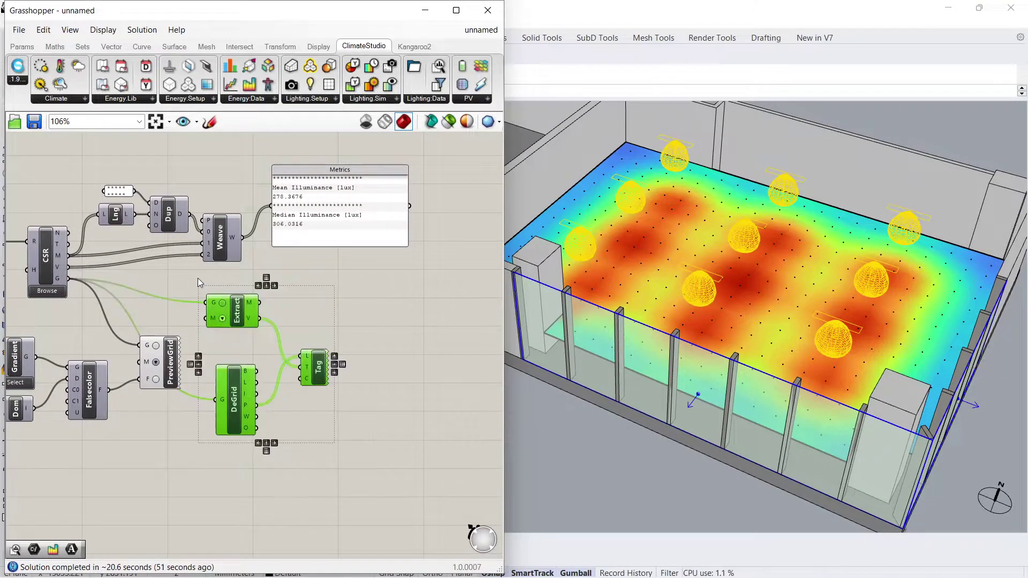
{"action": "left_click", "coordinate": [285, 537]}
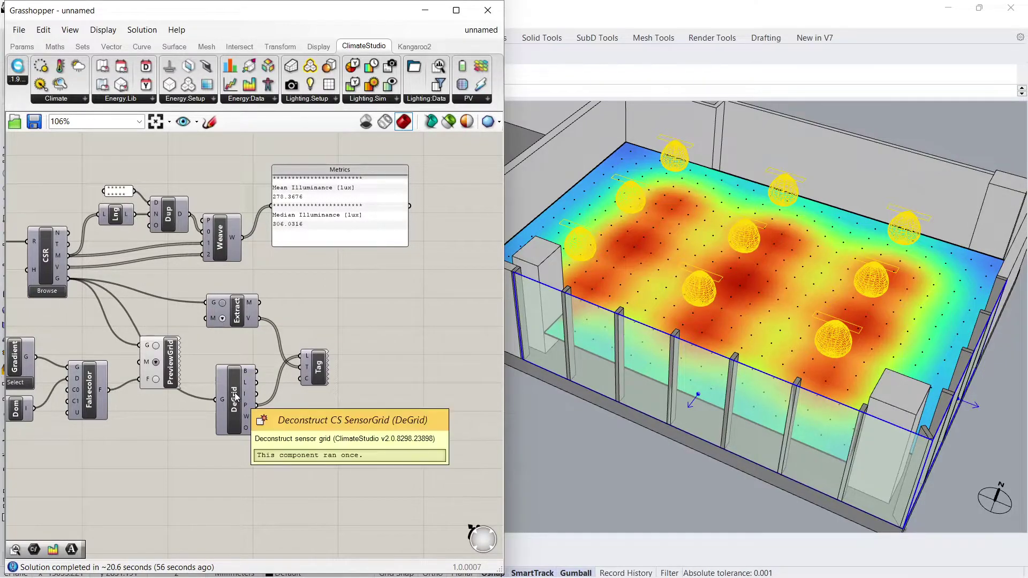
{"action": "left_click", "coordinate": [320, 369]}
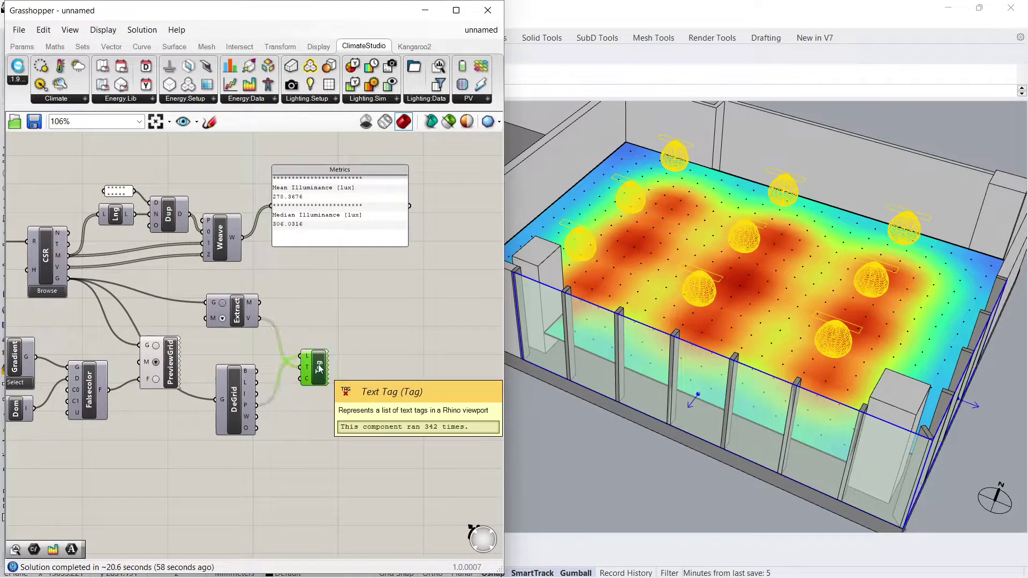
{"action": "right_click", "coordinate": [322, 372]}
{"action": "left_click", "coordinate": [343, 386]}
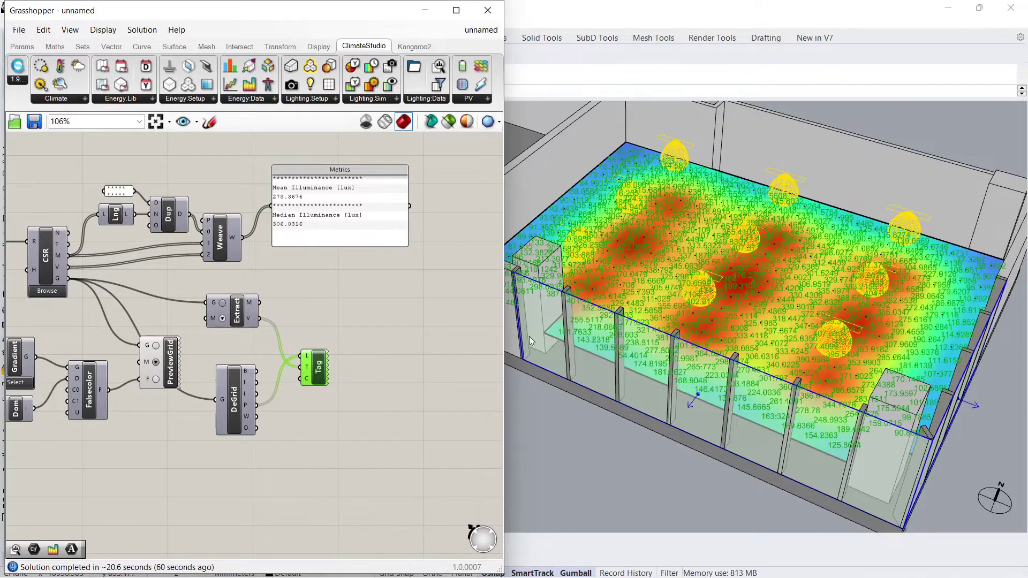
Zoom in and orbit the Rhino viewport to see the tagged room in perspective.
{"action": "scroll", "coordinate": [745, 305], "scroll_direction": "up", "scroll_amount": 5}
{"action": "scroll", "coordinate": [747, 311], "scroll_direction": "up", "scroll_amount": 3}
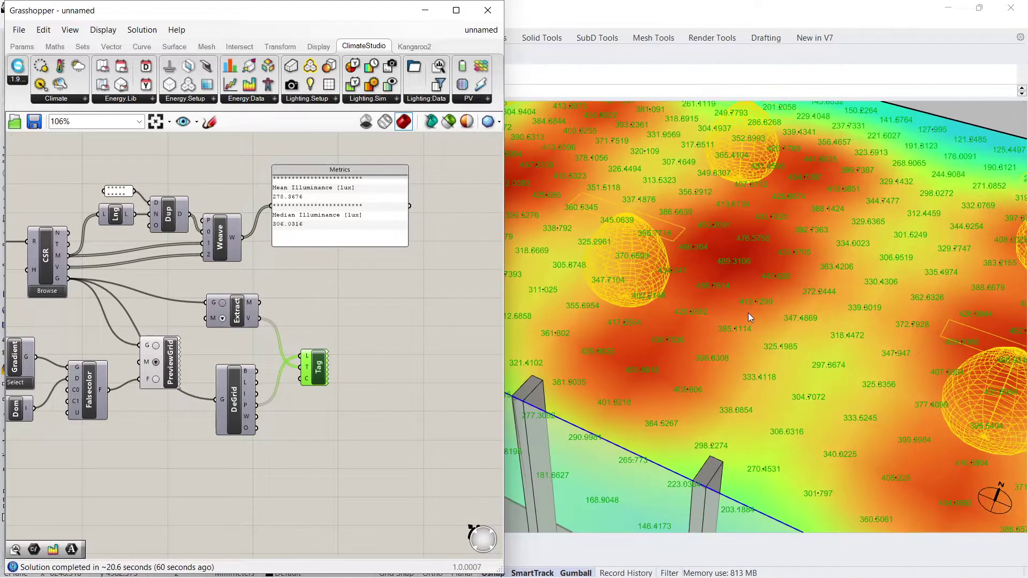
{"action": "right_click_drag", "start_coordinate": [716, 346], "coordinate": [665, 326]}
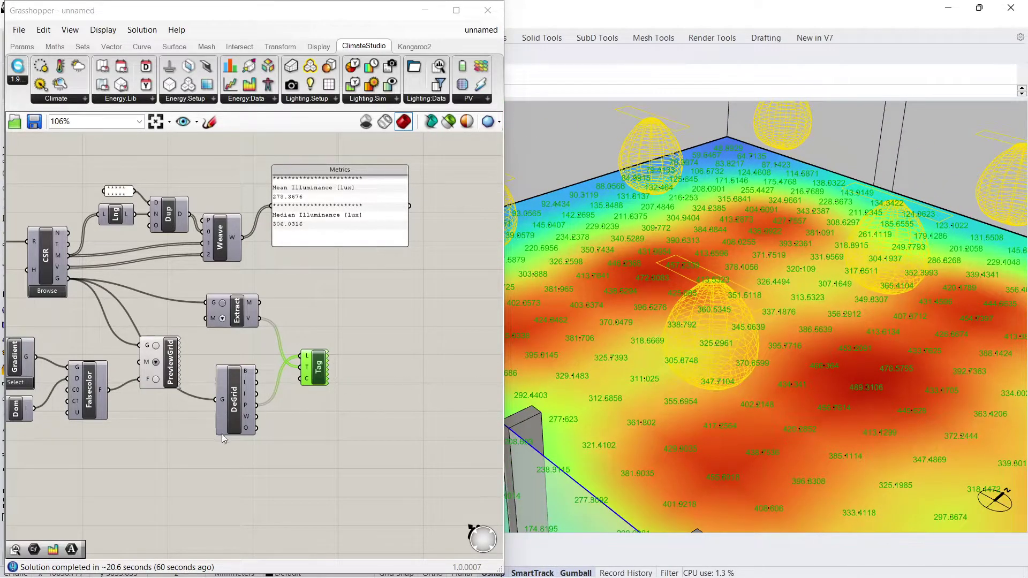
Set the luminaire distribution to Linear Suspended Strip Diffuse Lens 4' 24W 2450 lm.
{"action": "scroll", "coordinate": [216, 442], "scroll_direction": "down", "scroll_amount": 3}
{"action": "right_click", "coordinate": [185, 459]}
{"action": "right_click_drag", "start_coordinate": [94, 461], "coordinate": [320, 446]}
{"action": "right_click_drag", "start_coordinate": [164, 442], "coordinate": [225, 486]}
{"action": "scroll", "coordinate": [135, 379], "scroll_direction": "up", "scroll_amount": 1}
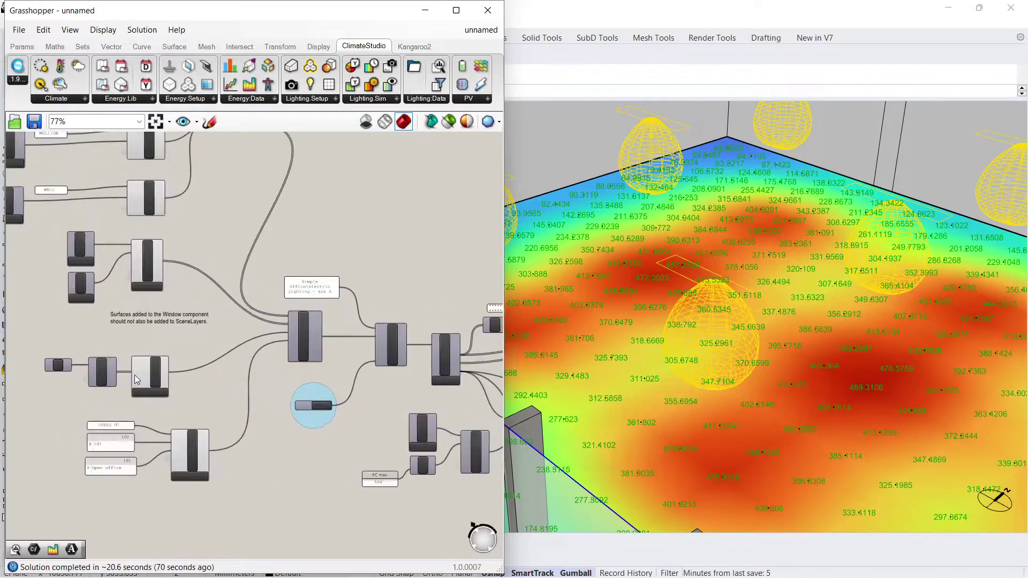
{"action": "scroll", "coordinate": [134, 375], "scroll_direction": "up", "scroll_amount": 6}
{"action": "left_click", "coordinate": [152, 348]}
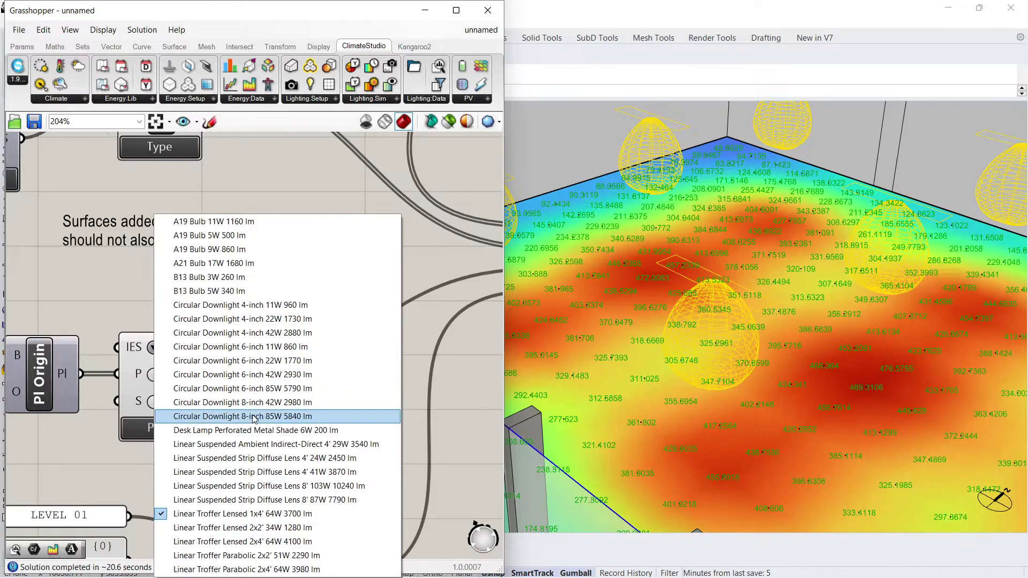
{"action": "left_click", "coordinate": [252, 458]}
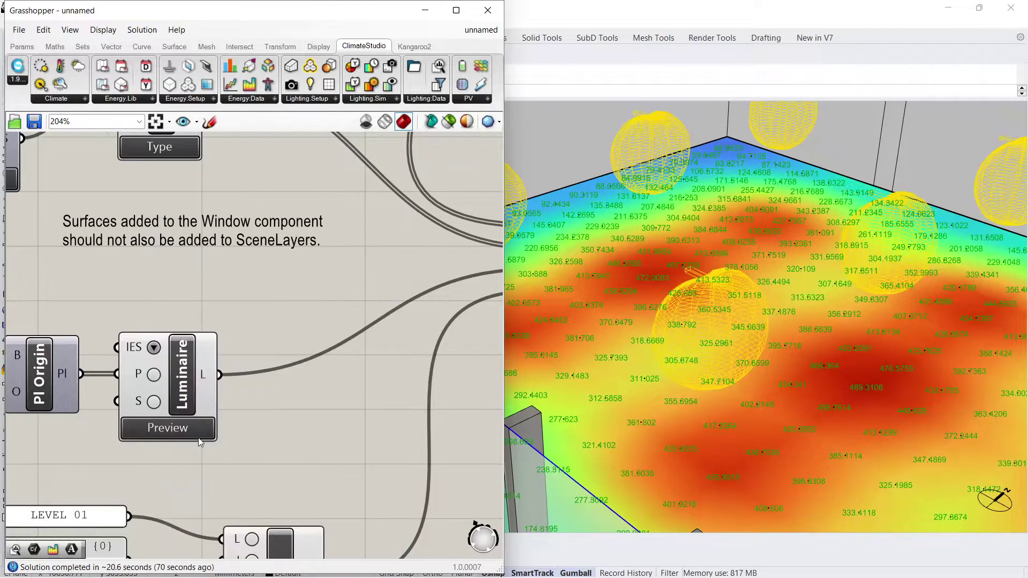
Rename the run to 'Simple Office\Electric Lighting - Run B'.
{"action": "right_click_drag", "start_coordinate": [305, 436], "coordinate": [113, 492]}
{"action": "scroll", "coordinate": [296, 462], "scroll_direction": "down", "scroll_amount": 1}
{"action": "double_click", "coordinate": [428, 258]}
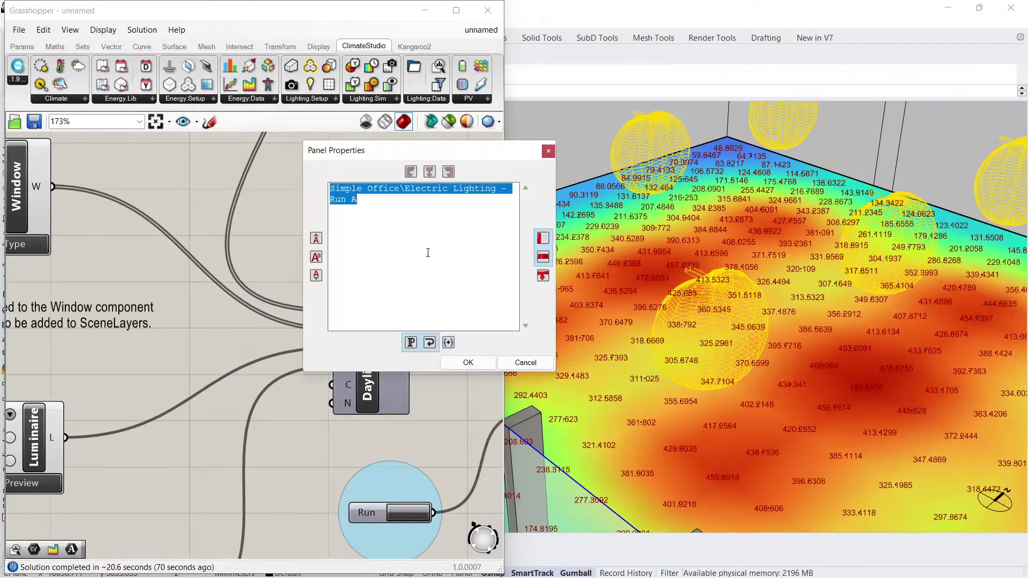
{"action": "left_click", "coordinate": [368, 205]}
{"action": "type", "text": "B"}
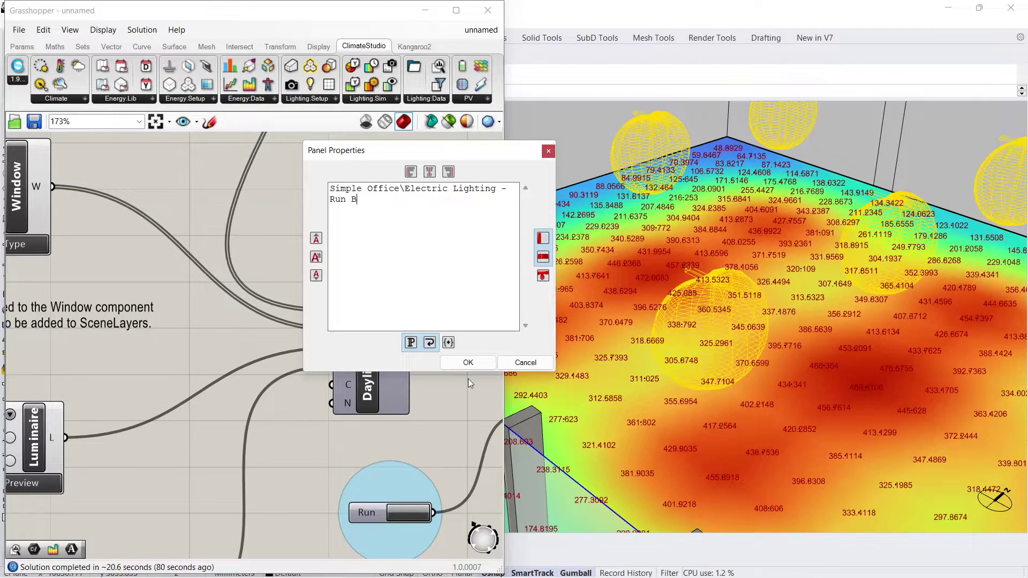
{"action": "left_click", "coordinate": [471, 366]}
Start the Run B illuminance simulation with the Run switch.
{"action": "scroll", "coordinate": [445, 409], "scroll_direction": "down", "scroll_amount": 2}
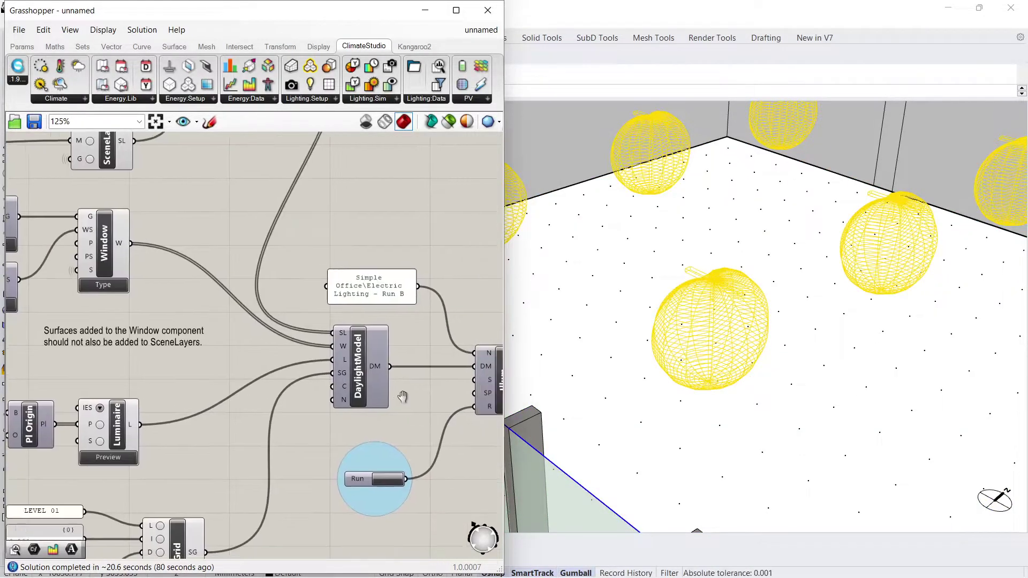
{"action": "right_click_drag", "start_coordinate": [384, 468], "coordinate": [304, 422]}
{"action": "left_click", "coordinate": [300, 446]}
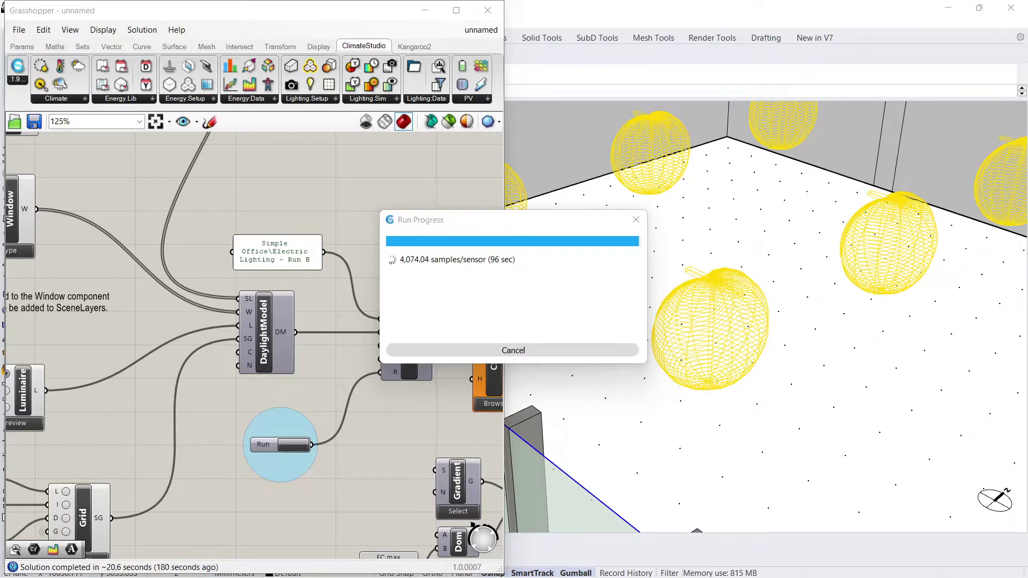
Bring the Run B Metrics into view: mean 153.2966 lux, median 164.4453 lux.
{"action": "scroll", "coordinate": [365, 427], "scroll_direction": "down", "scroll_amount": 2}
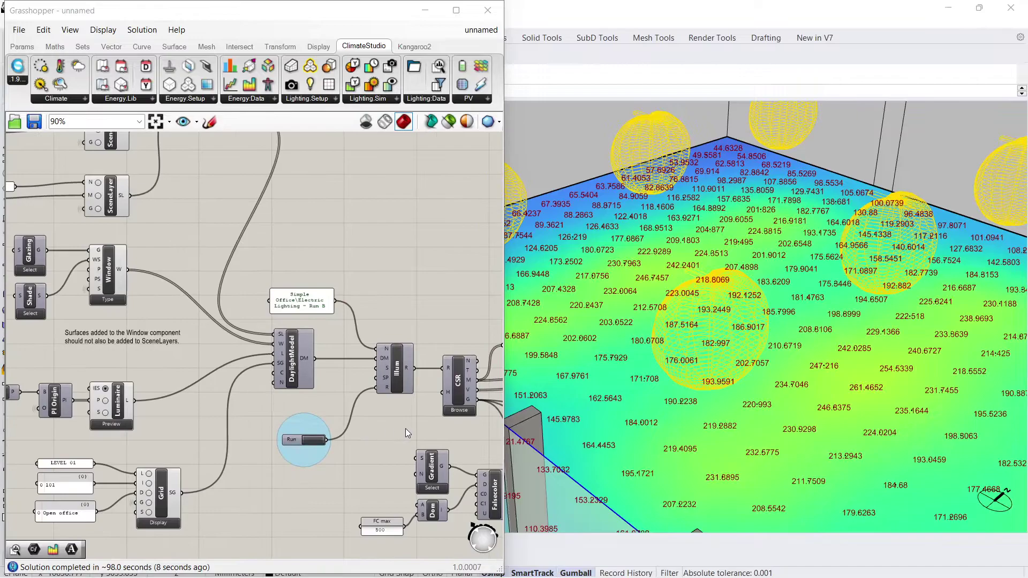
{"action": "right_click_drag", "start_coordinate": [395, 429], "coordinate": [81, 399]}
{"action": "right_click_drag", "start_coordinate": [360, 386], "coordinate": [312, 385]}
{"action": "scroll", "coordinate": [308, 327], "scroll_direction": "up", "scroll_amount": 4}
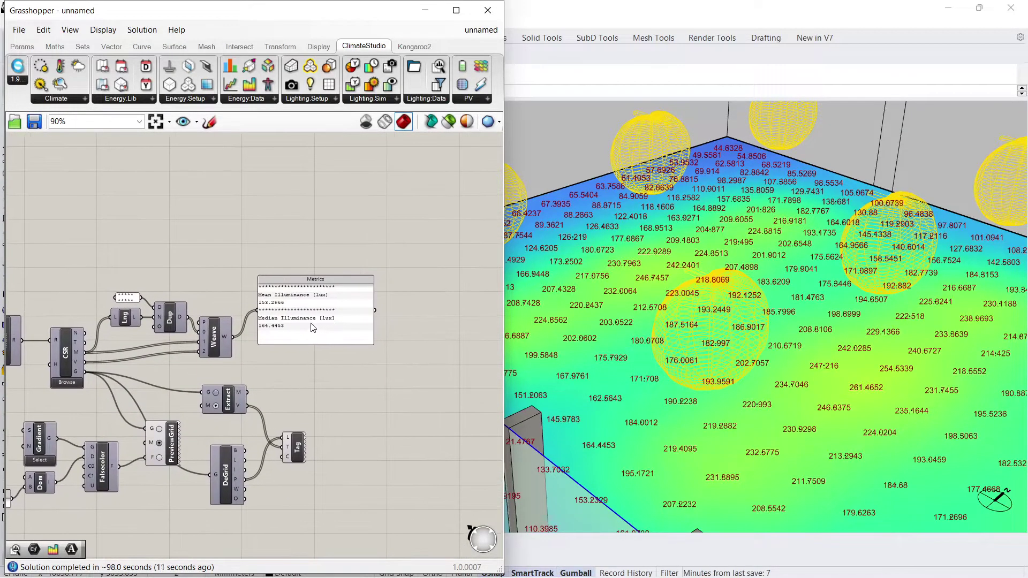
{"action": "scroll", "coordinate": [717, 360], "scroll_direction": "down", "scroll_amount": 3}
{"action": "scroll", "coordinate": [719, 360], "scroll_direction": "down", "scroll_amount": 3}
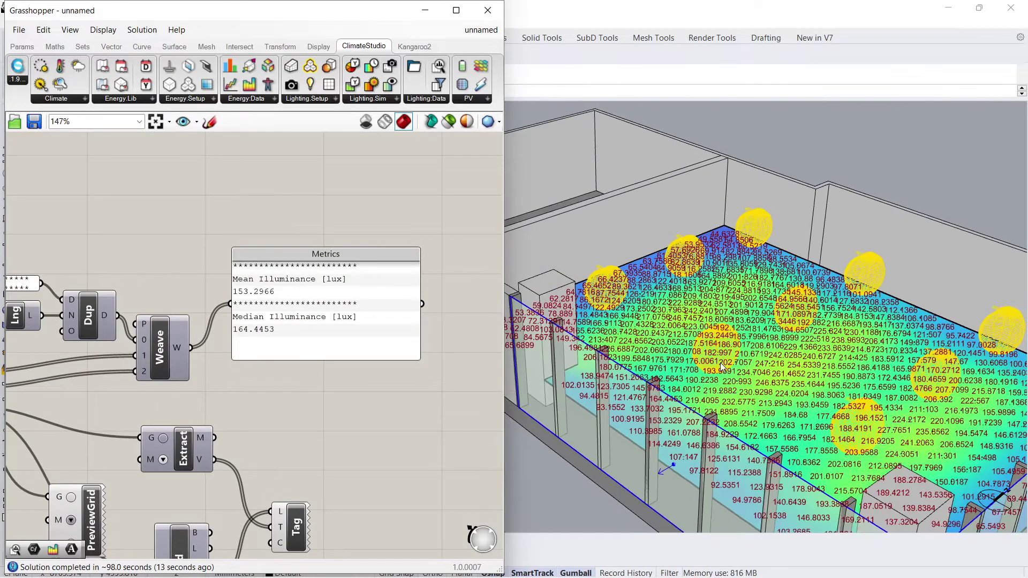
{"action": "scroll", "coordinate": [717, 365], "scroll_direction": "up", "scroll_amount": 5}
Lower the false-colour FC max from 500 to 400 lux.
{"action": "right_click_drag", "start_coordinate": [246, 408], "coordinate": [399, 341]}
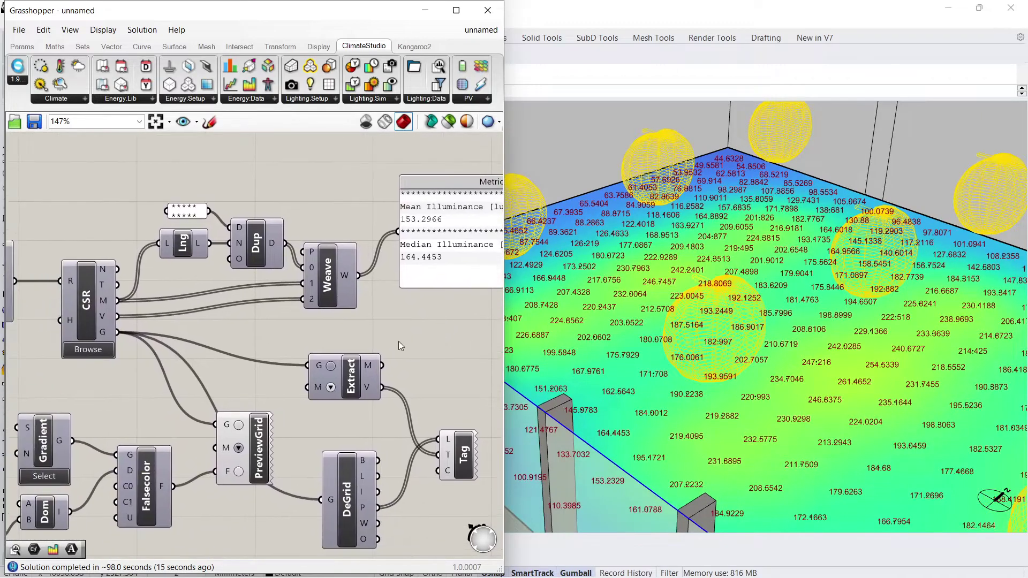
{"action": "right_click_drag", "start_coordinate": [107, 386], "coordinate": [245, 316]}
{"action": "double_click", "coordinate": [105, 482]}
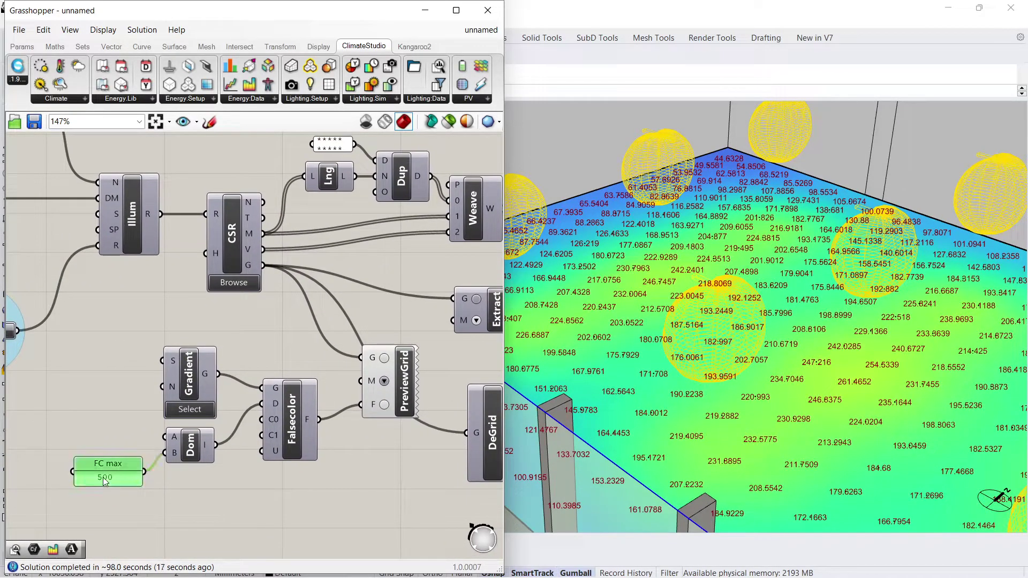
{"action": "type", "text": "400"}
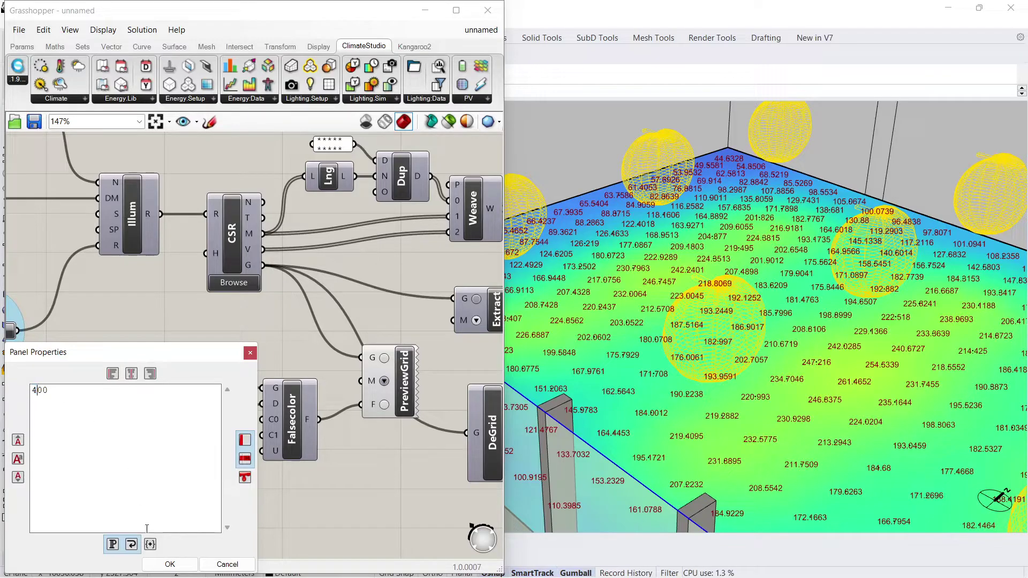
{"action": "left_click", "coordinate": [170, 565]}
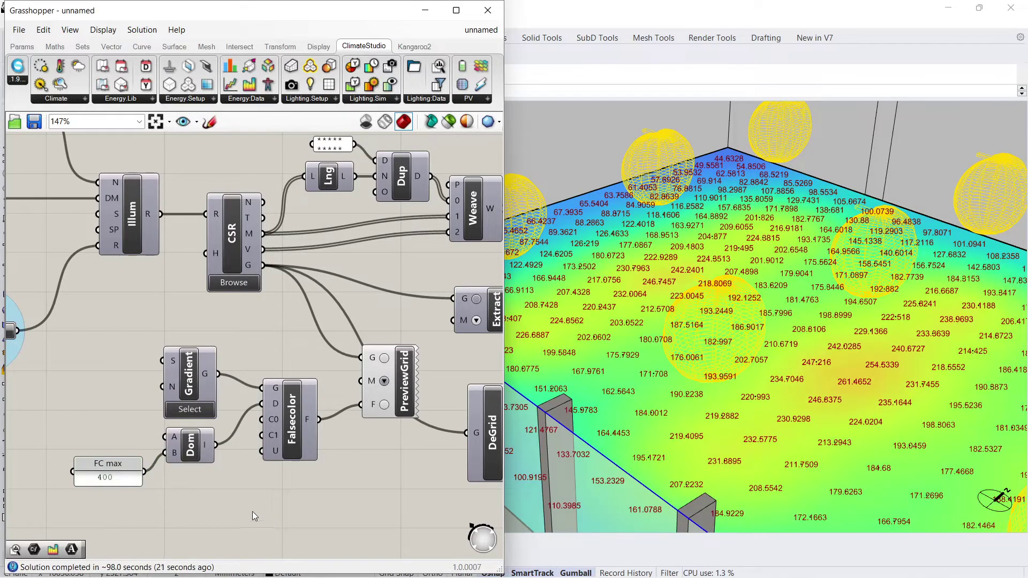
{"action": "scroll", "coordinate": [660, 374], "scroll_direction": "down", "scroll_amount": 2}
Change the Grasshopper run name panel from Run B back to Run A.
{"action": "right_click_drag", "start_coordinate": [116, 233], "coordinate": [303, 348]}
{"action": "double_click", "coordinate": [207, 229]}
{"action": "left_click", "coordinate": [149, 184]}
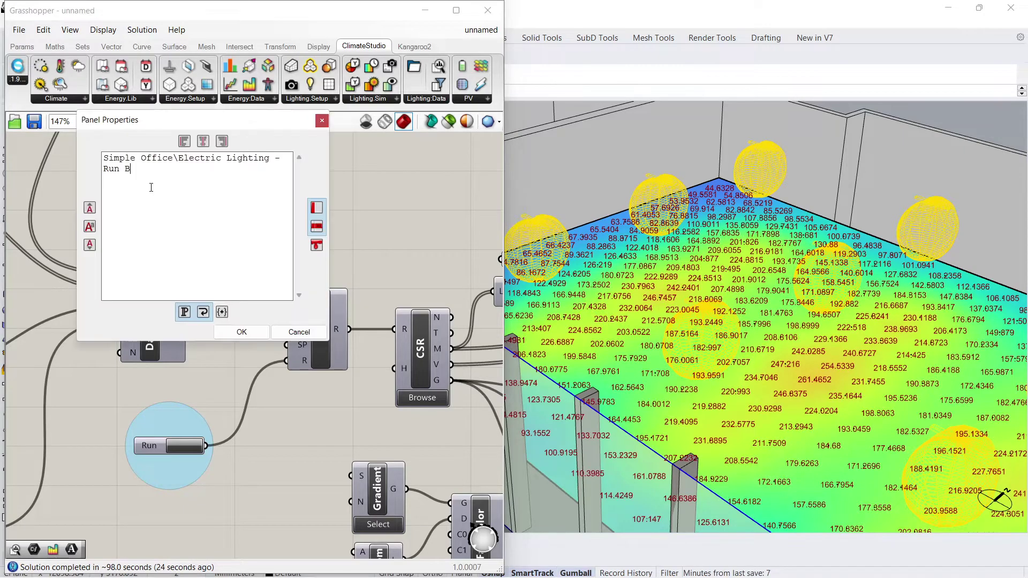
{"action": "double_click", "coordinate": [127, 169]}
{"action": "type", "text": "A"}
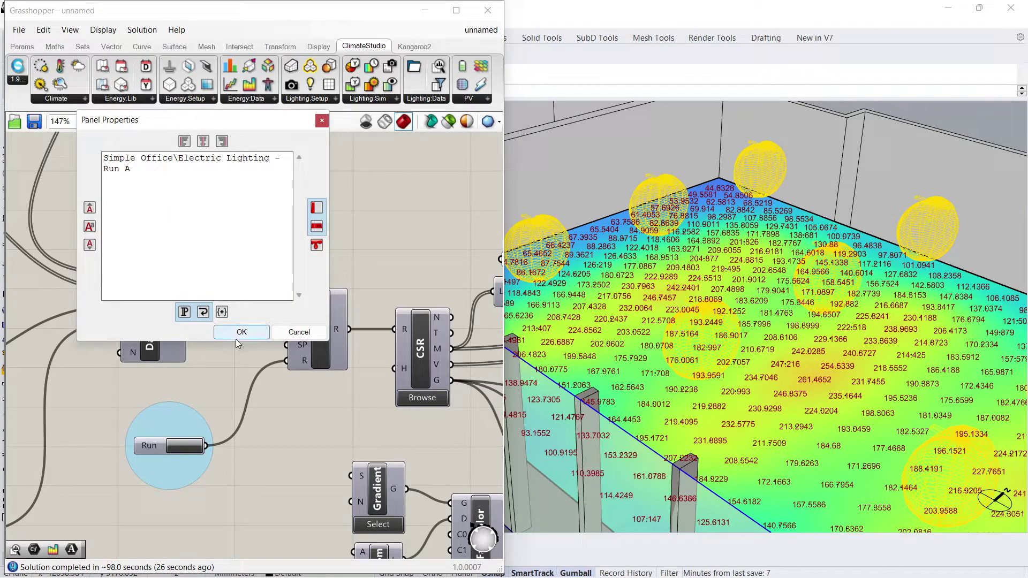
{"action": "left_click", "coordinate": [235, 333]}
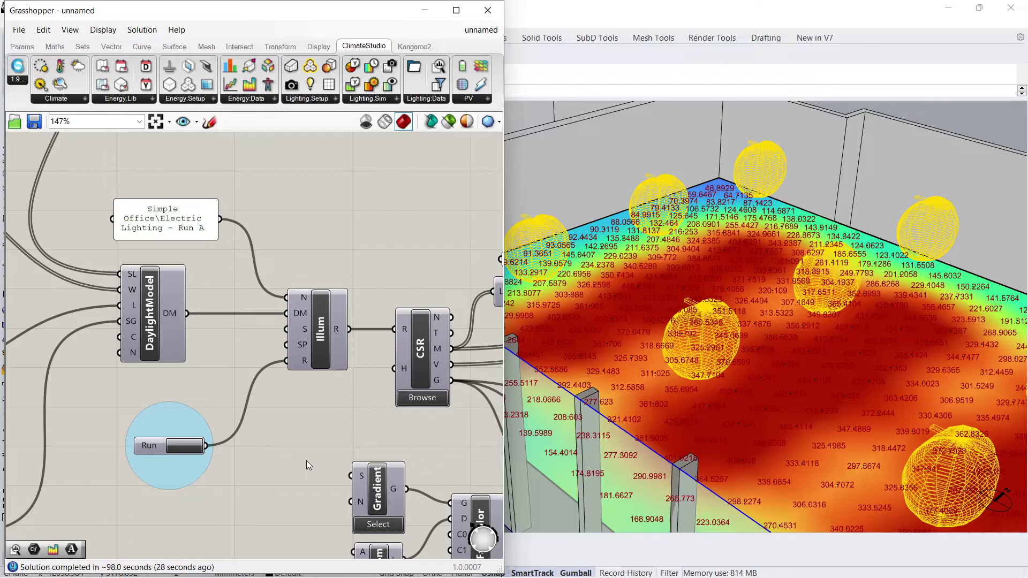
Raise the FC max colour-scale value from 400 to 700 lux.
{"action": "scroll", "coordinate": [794, 412], "scroll_direction": "up", "scroll_amount": 1}
{"action": "right_click_drag", "start_coordinate": [263, 464], "coordinate": [195, 312]}
{"action": "double_click", "coordinate": [219, 423]}
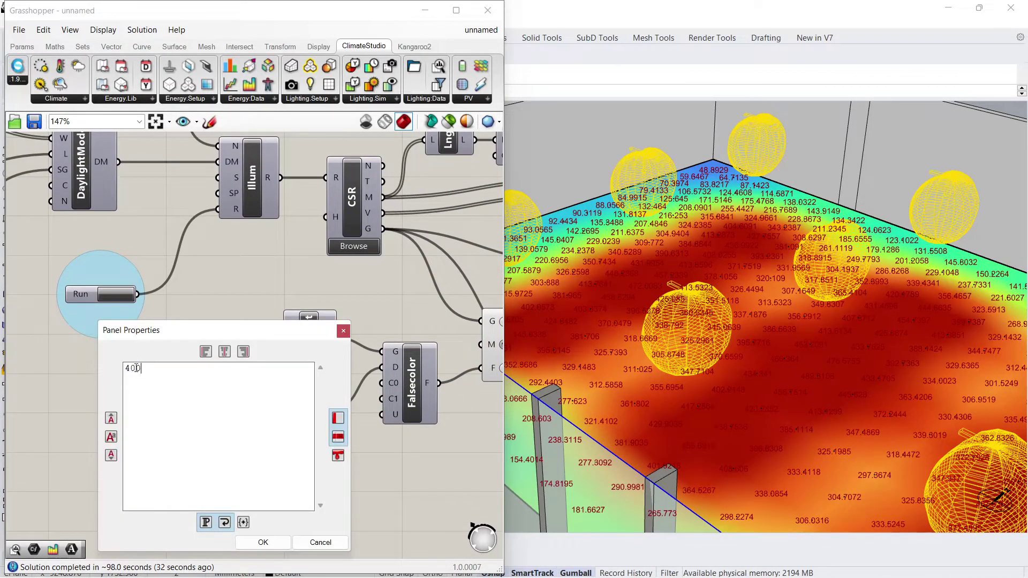
{"action": "left_click_drag", "start_coordinate": [131, 368], "coordinate": [122, 365]}
{"action": "type", "text": "7"}
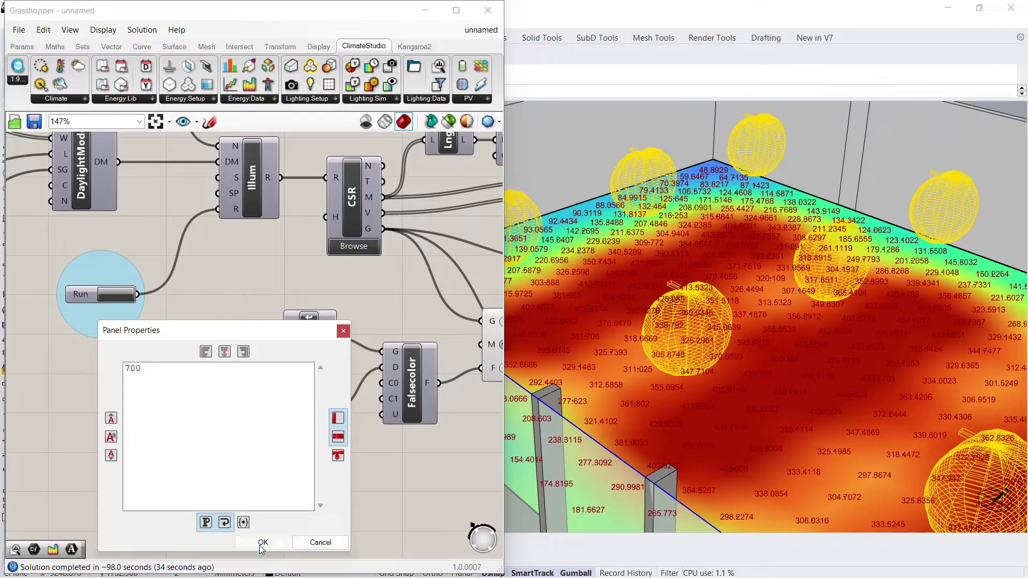
{"action": "left_click", "coordinate": [263, 543]}
{"action": "left_click", "coordinate": [265, 515]}
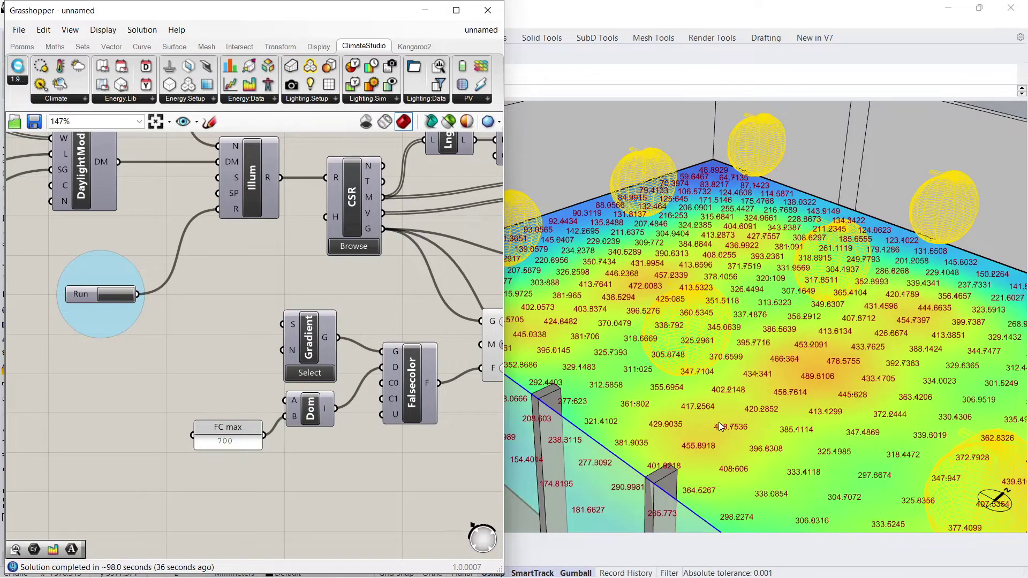
{"action": "scroll", "coordinate": [719, 422], "scroll_direction": "down", "scroll_amount": 2}
{"action": "scroll", "coordinate": [719, 422], "scroll_direction": "up", "scroll_amount": 3}
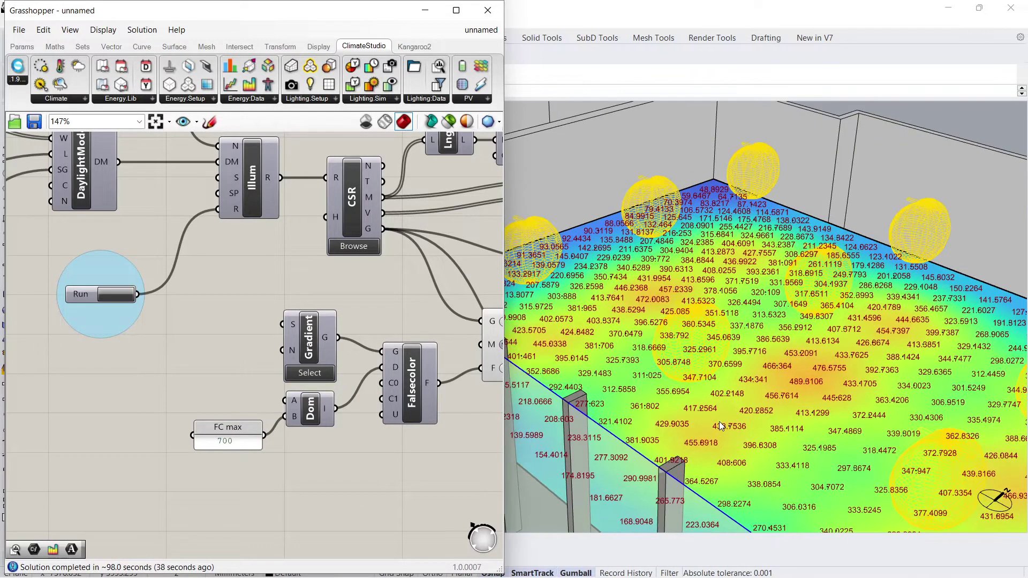